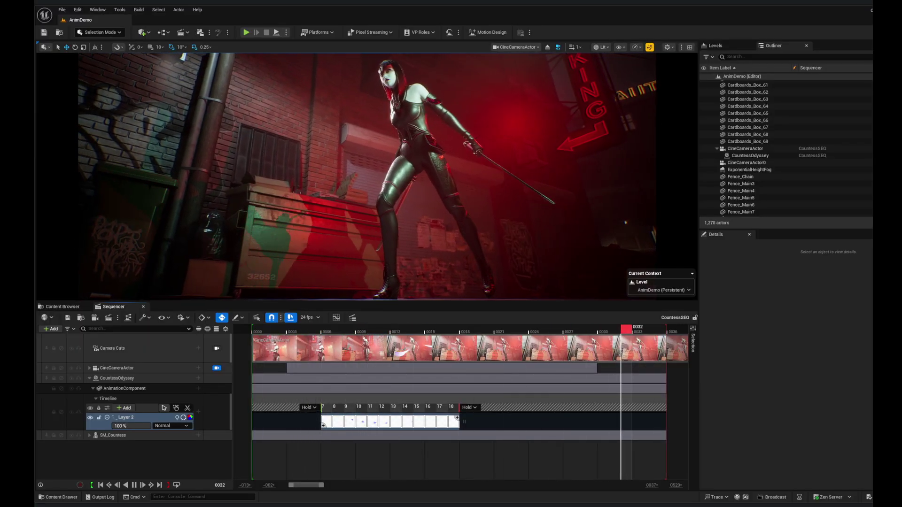
Step: Stop playback of the finished sequence and scrub around frame 9 to review the sword trail effect
left_click(133, 484)
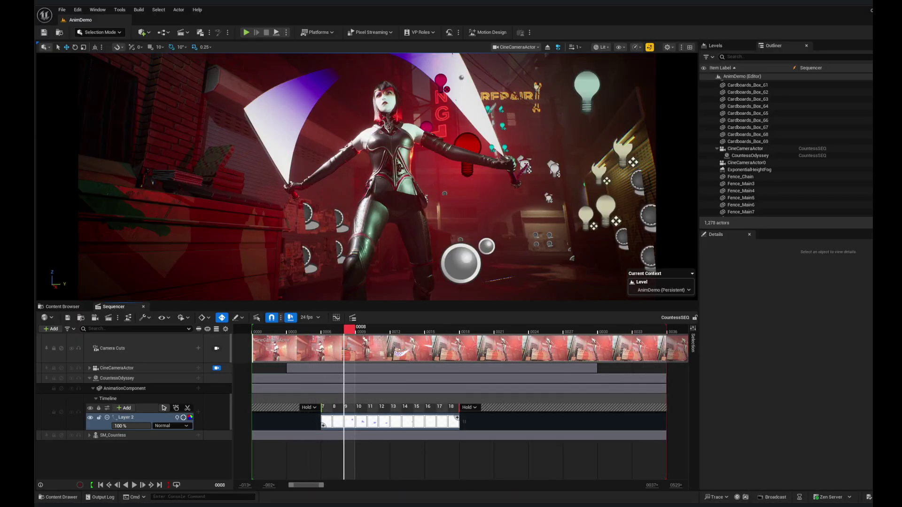
left_click(385, 332)
left_click_drag(386, 332, 356, 333)
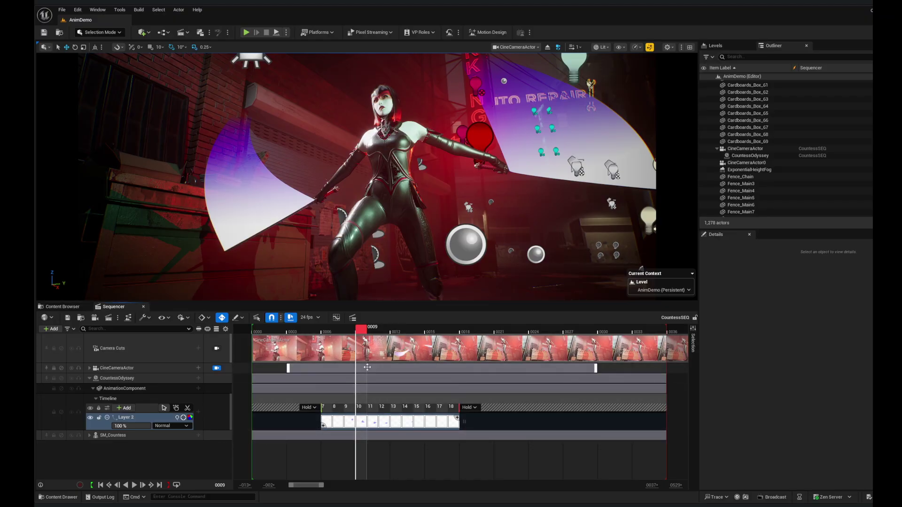
left_click_drag(361, 333, 387, 342)
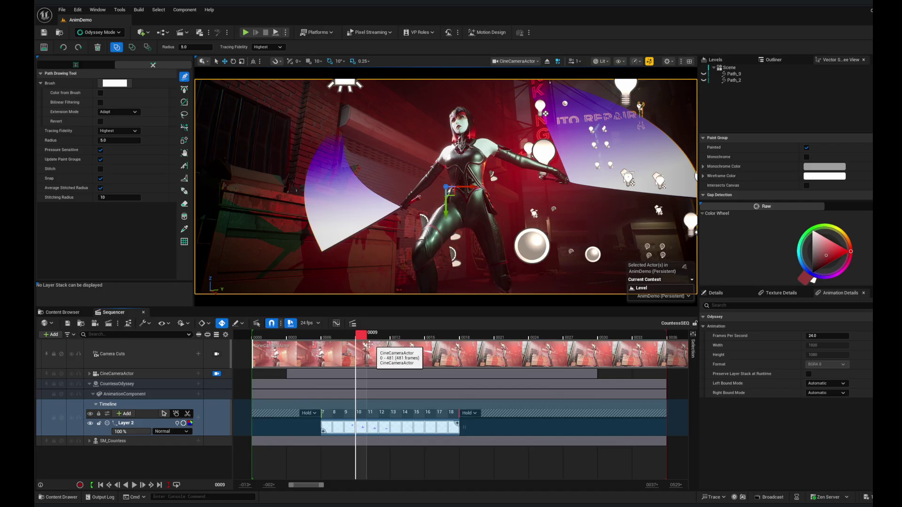
Step: Open the BuildDemo level from the Demo content folder
left_click(62, 313)
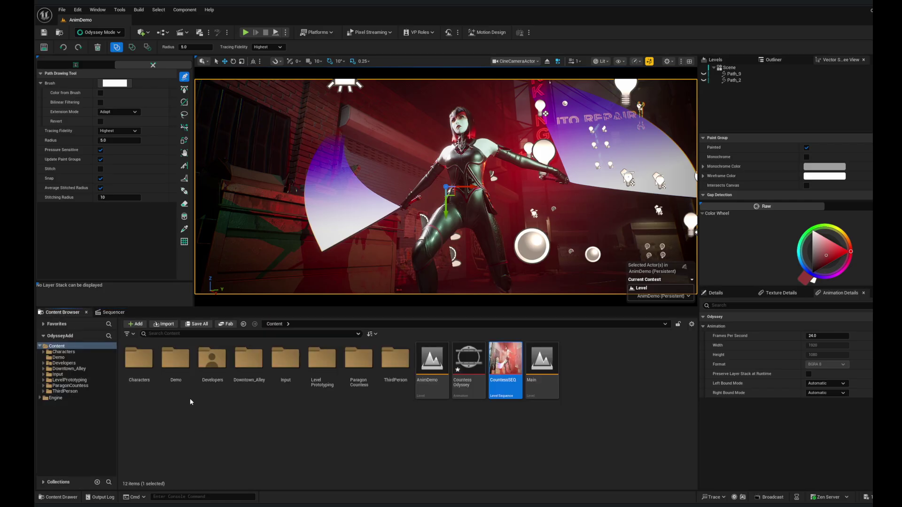
double_click(175, 359)
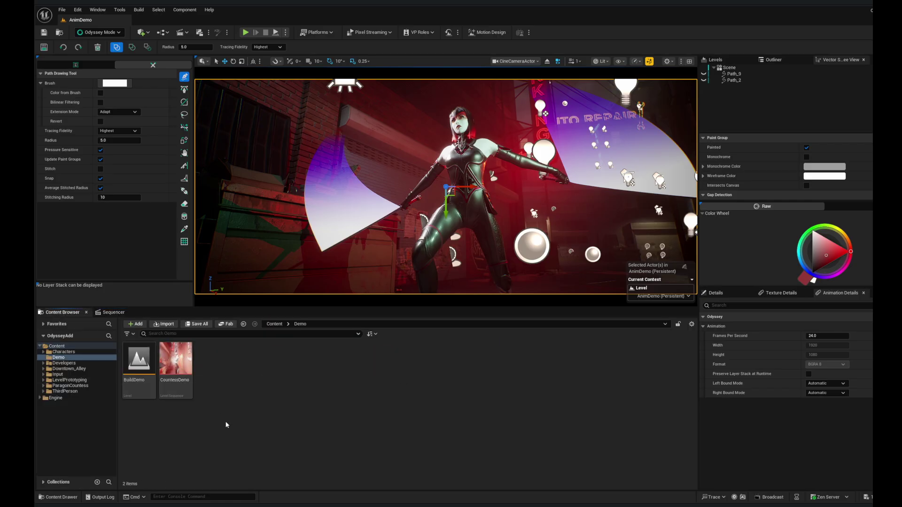
double_click(140, 375)
left_click(471, 338)
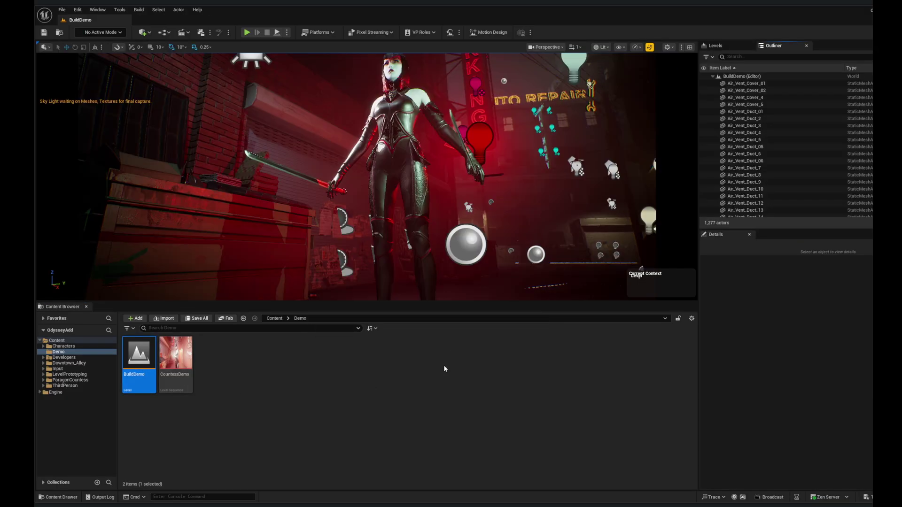
Step: Open the CountessDemo level sequence and view the scene through its CineCameraActor at frame 0000
double_click(183, 356)
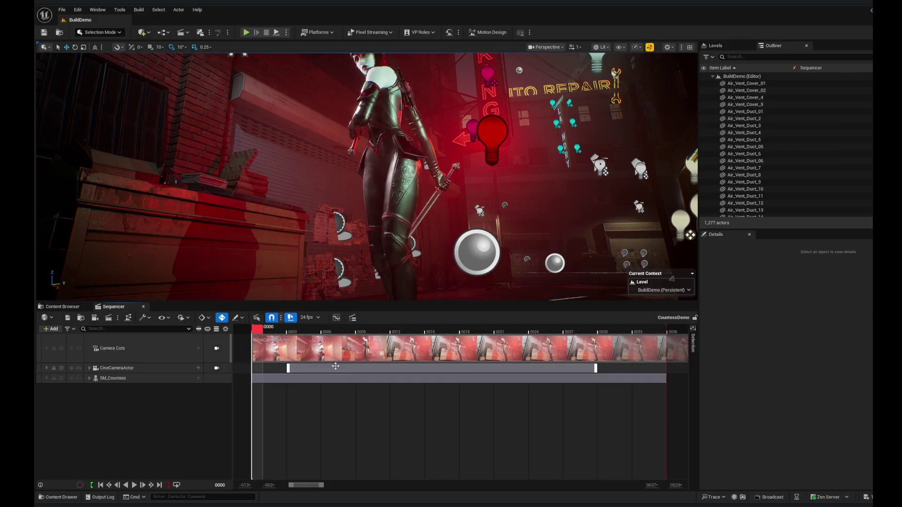
left_click(216, 368)
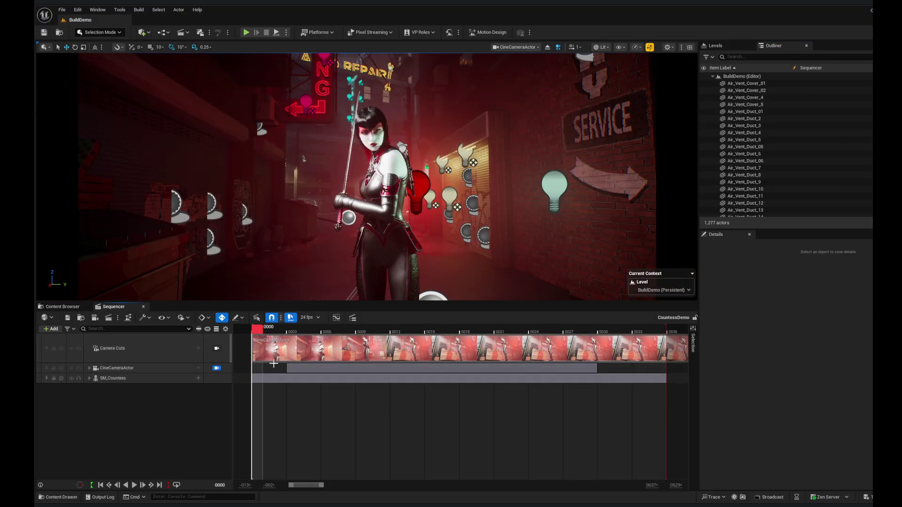
left_click_drag(256, 332, 254, 350)
Step: Search the project's plugins for odyssey to check that the Odyssey plugin is enabled
left_click(78, 9)
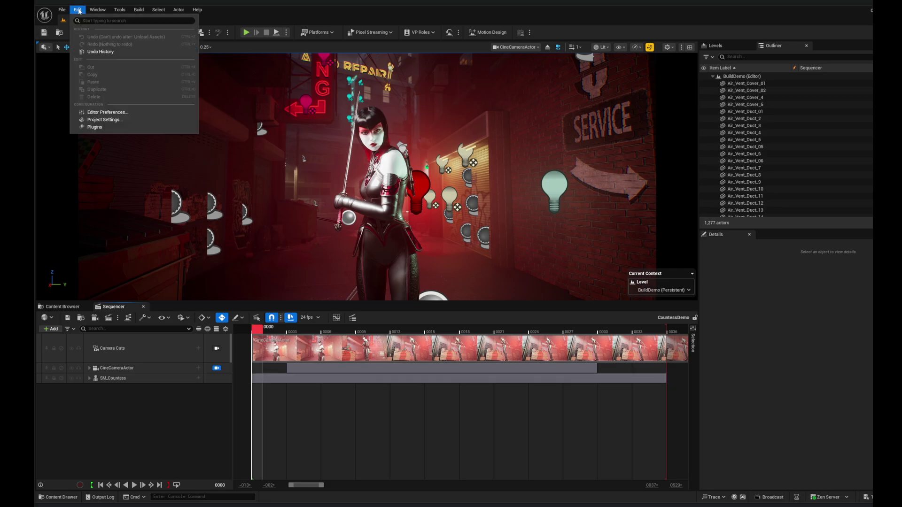
left_click(97, 126)
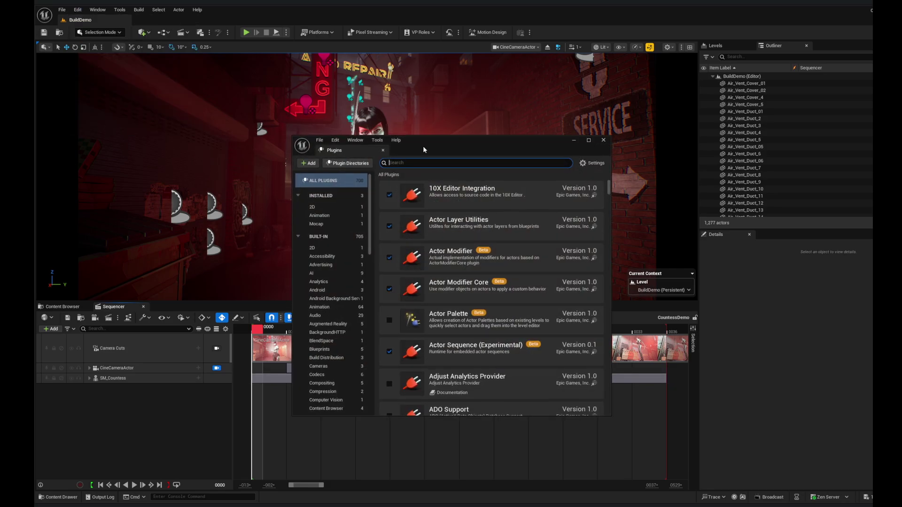
type("odyssey")
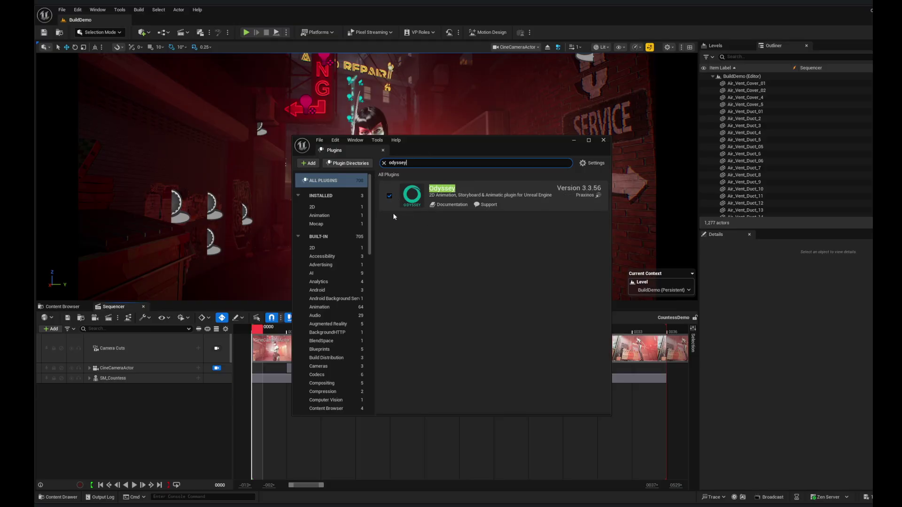
Step: Open the Odyssey plugin's documentation and read the Installation Process page through Enable Support UV from Hit Result
left_click(450, 205)
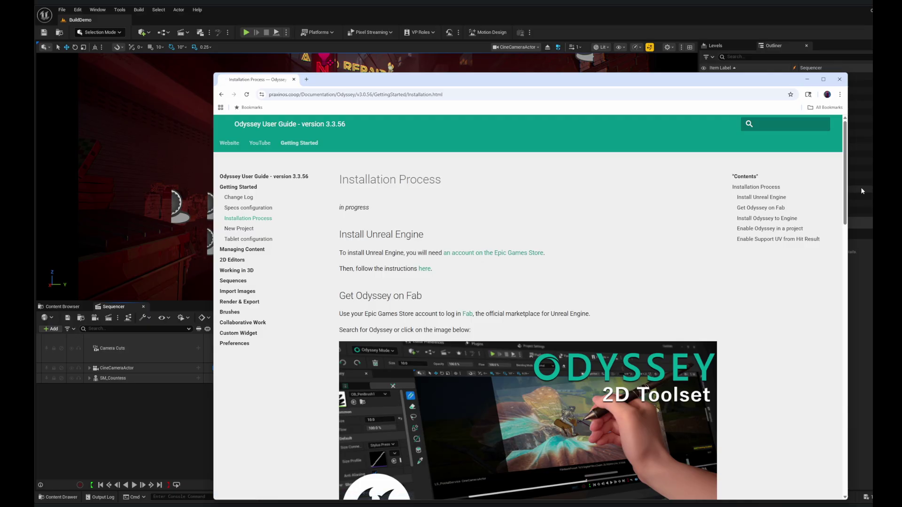
scroll(845, 190, "down", 3)
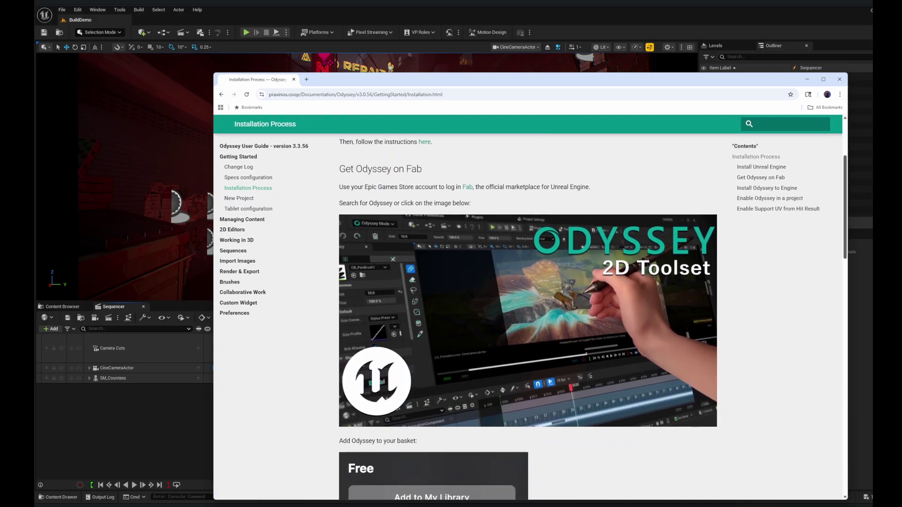
scroll(527, 310, "down", 10)
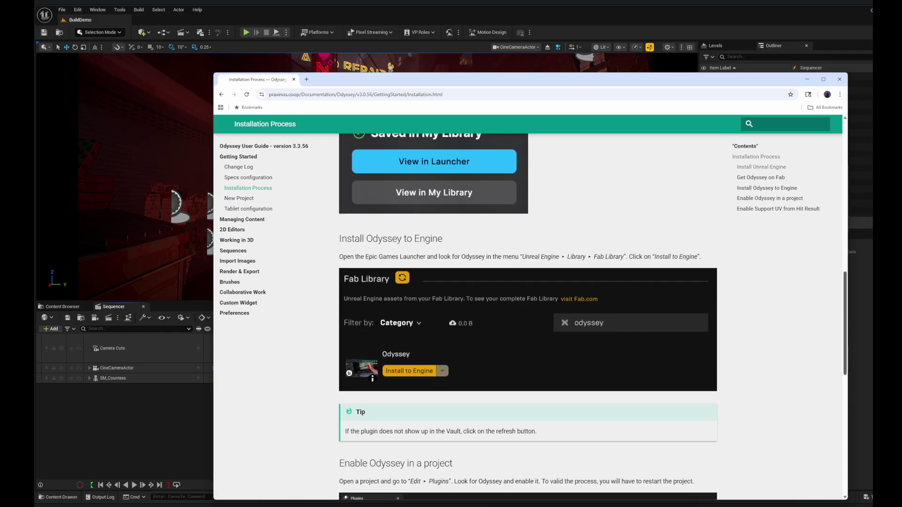
scroll(528, 316, "down", 8)
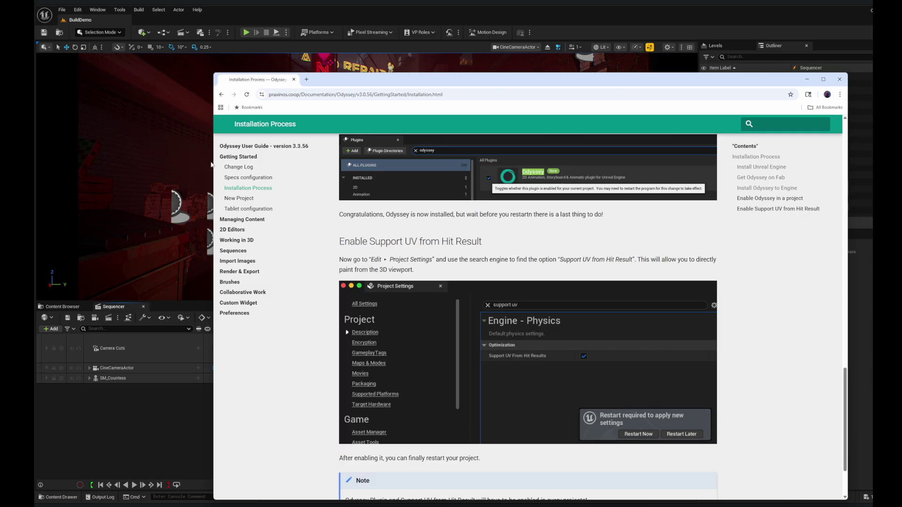
Step: Search the project settings for support uv to check the Support UV From Hit Results option, and close the settings window
left_click(78, 10)
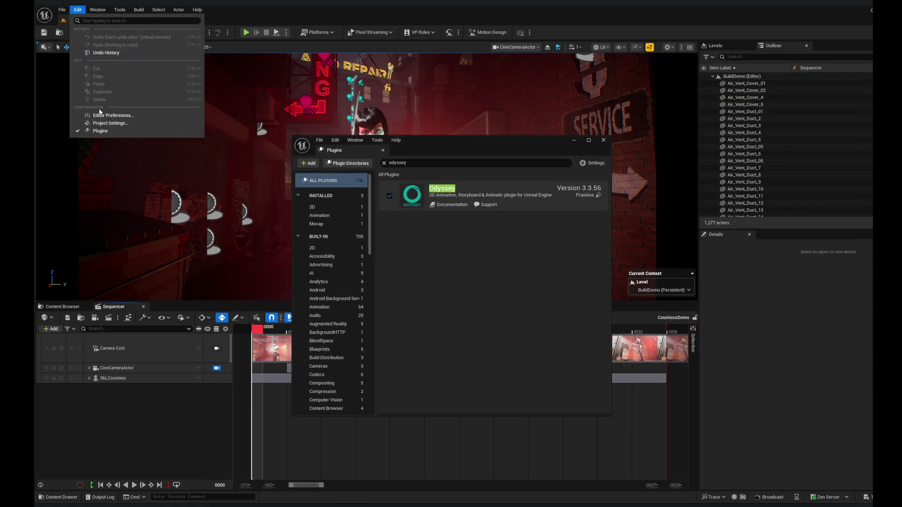
left_click(110, 123)
left_click(440, 167)
type("suppor")
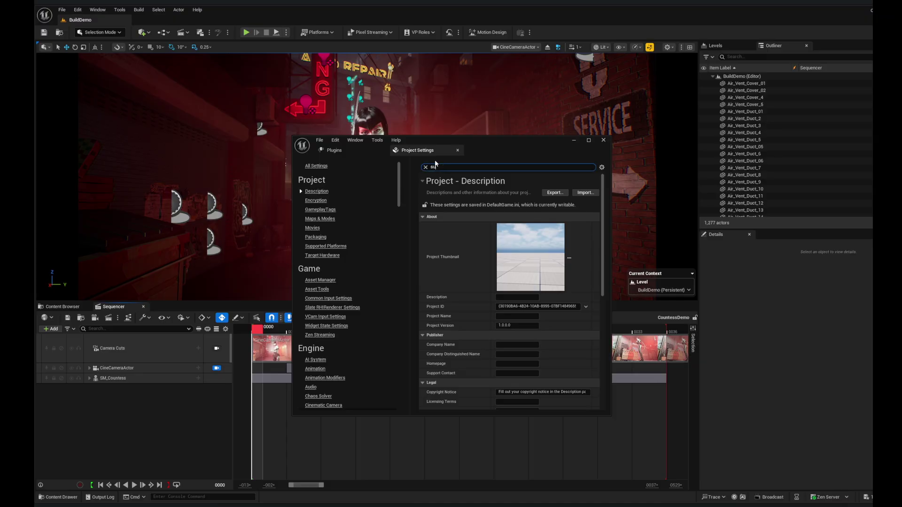
type("t")
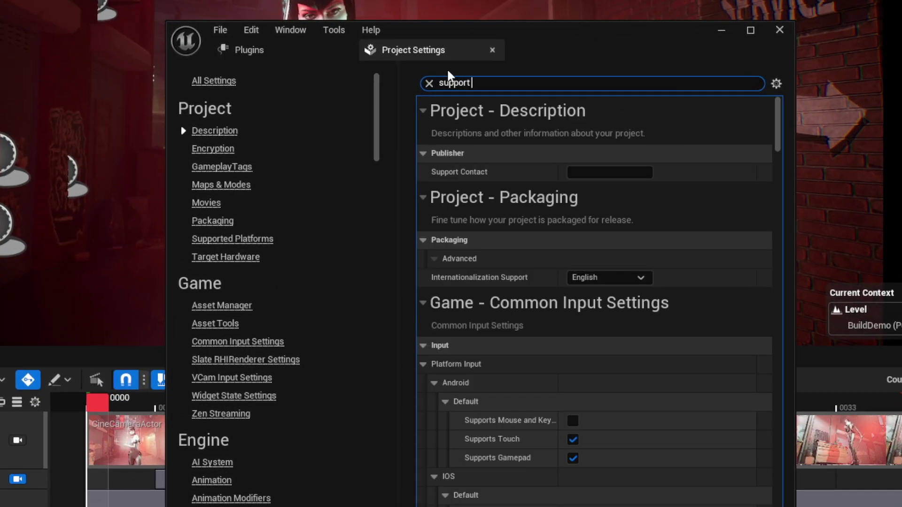
type(" uv")
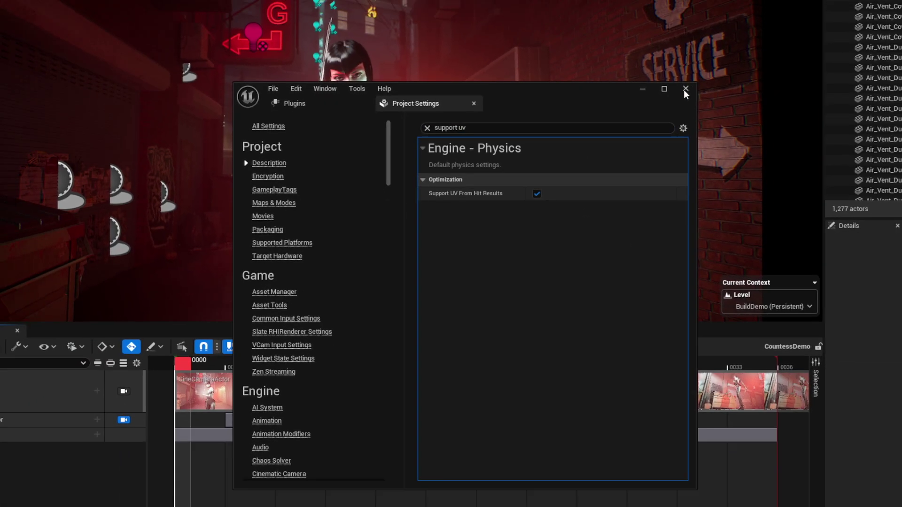
left_click(779, 29)
Step: Return to the Odyssey guide in the browser, read the Tablet configuration page, and close the guide
key("alt+Tab")
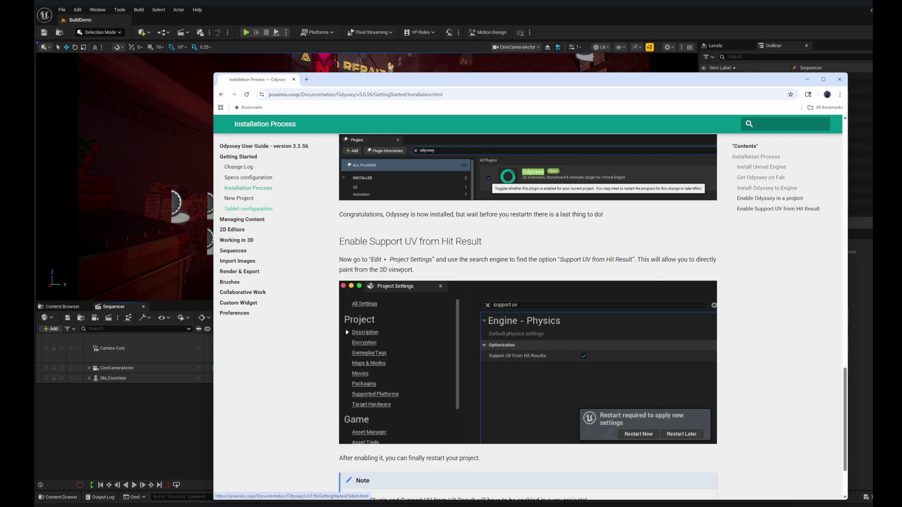
left_click(248, 209)
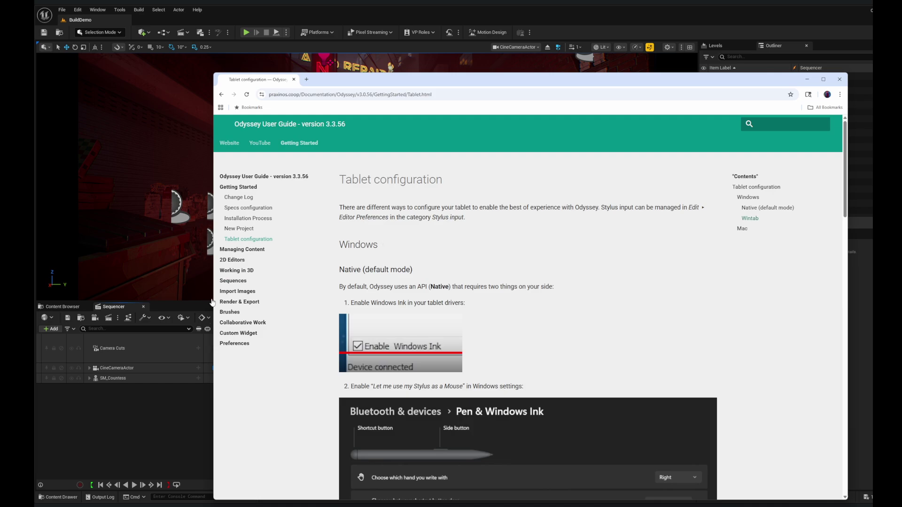
scroll(531, 293, "down", 5)
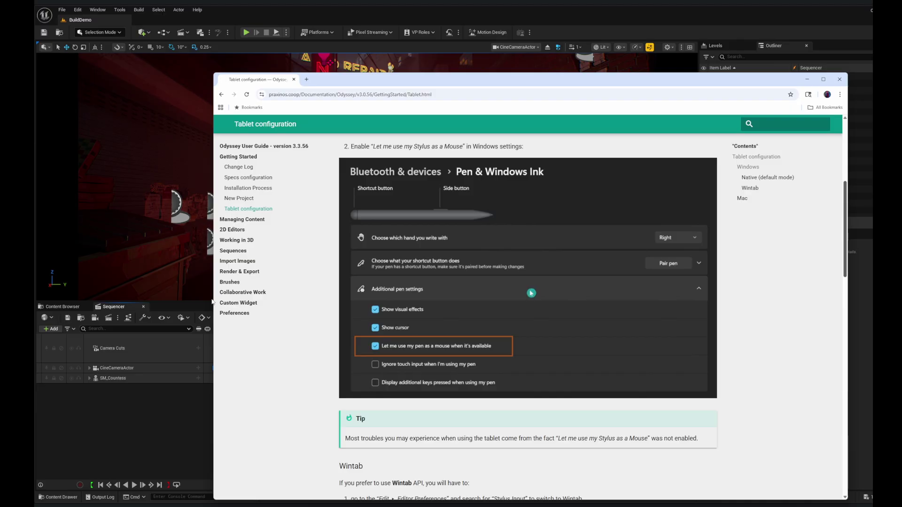
scroll(849, 253, "down", 1)
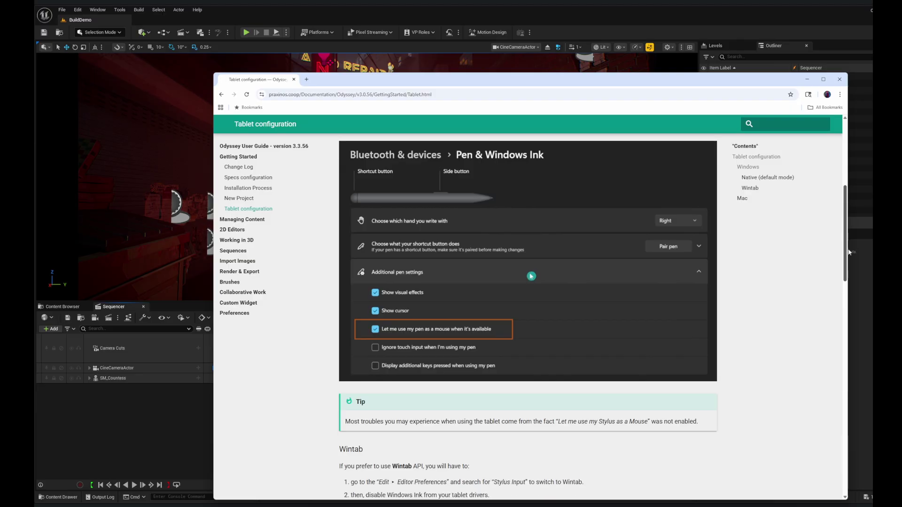
scroll(849, 252, "down", 3)
scroll(528, 316, "down", 6)
scroll(527, 316, "up", 7)
scroll(528, 282, "up", 3)
left_click(839, 79)
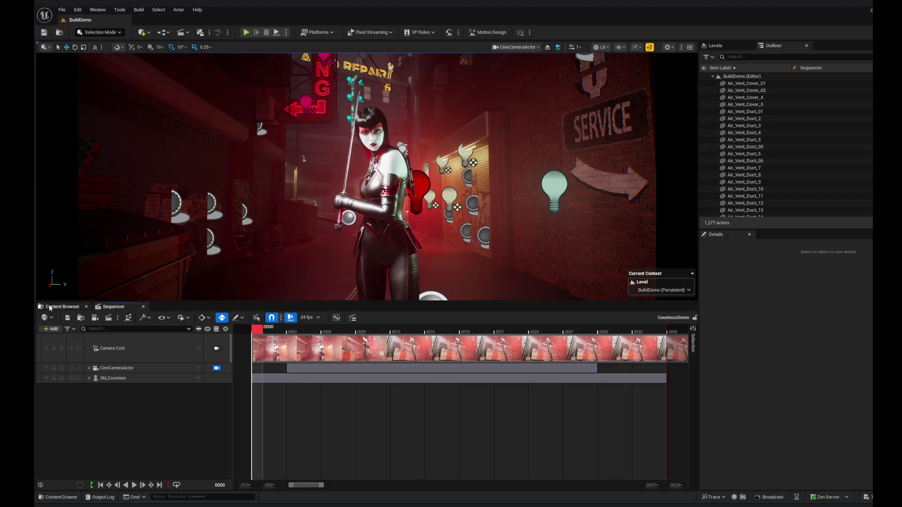
Step: Start a new Odyssey Animation asset in the Demo folder and enter DemoWnim as its name
left_click(62, 307)
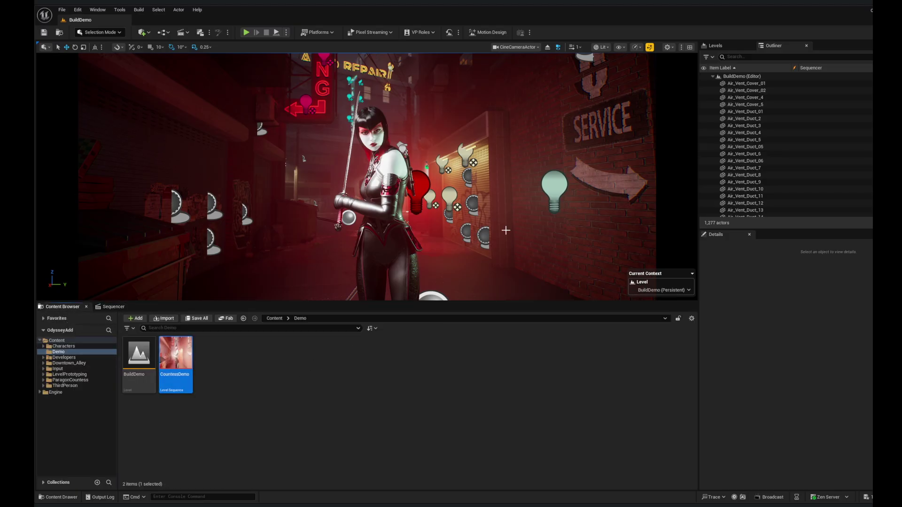
right_click(217, 370)
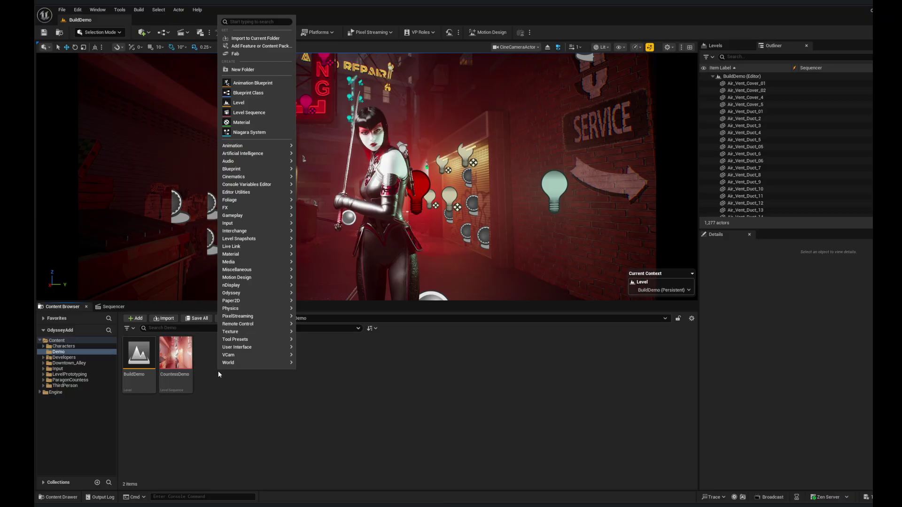
mouse_move(245, 293)
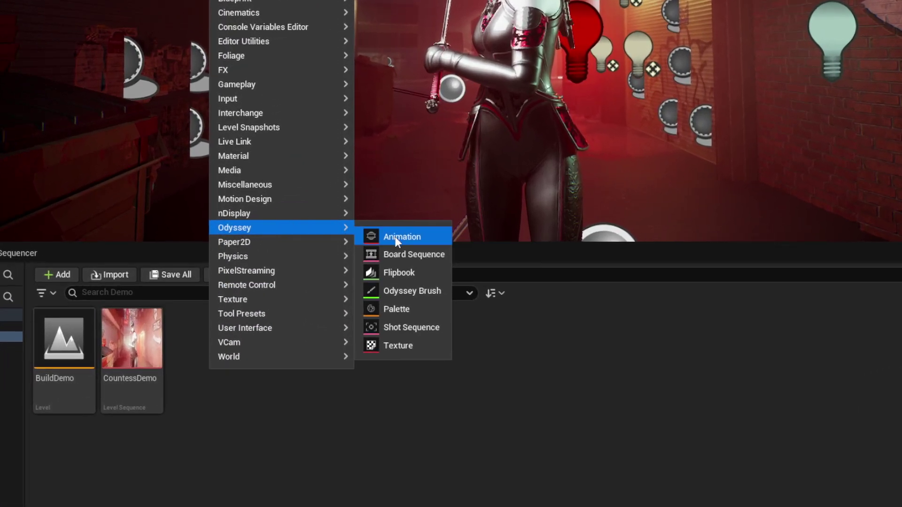
left_click(375, 233)
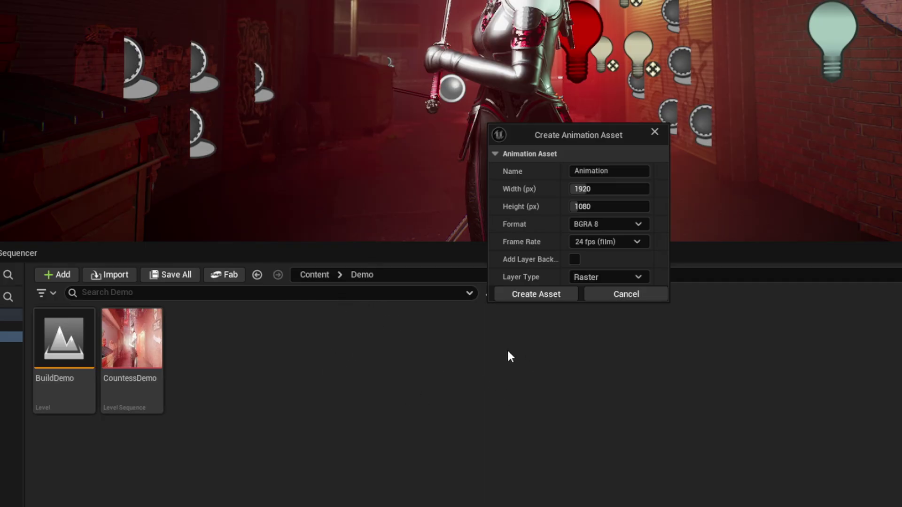
left_click(613, 168)
type("DemoWnim")
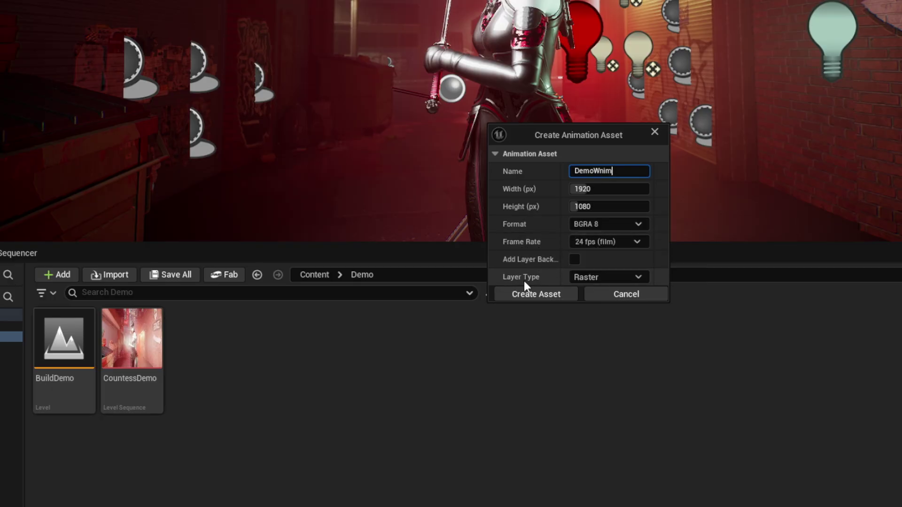
Step: Set the animation asset's layer type to Vector and create the asset
left_click(638, 277)
left_click(594, 311)
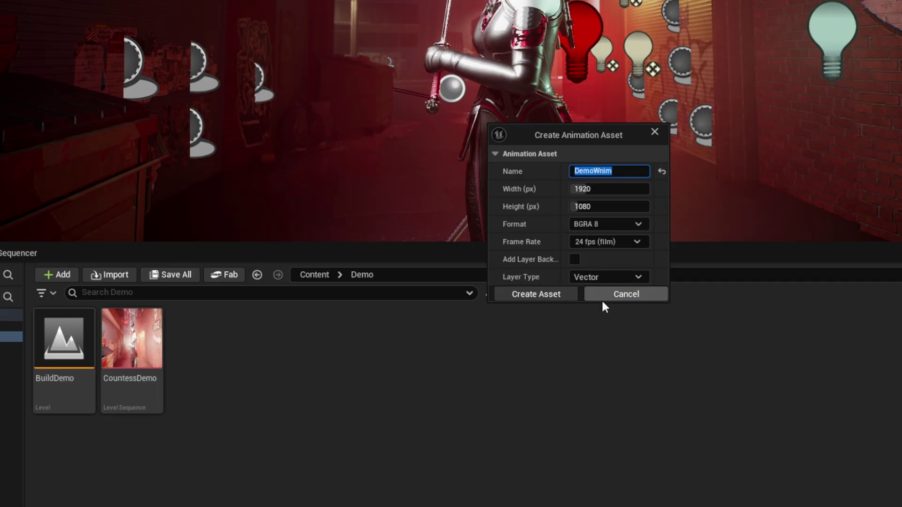
left_click(602, 279)
left_click(596, 292)
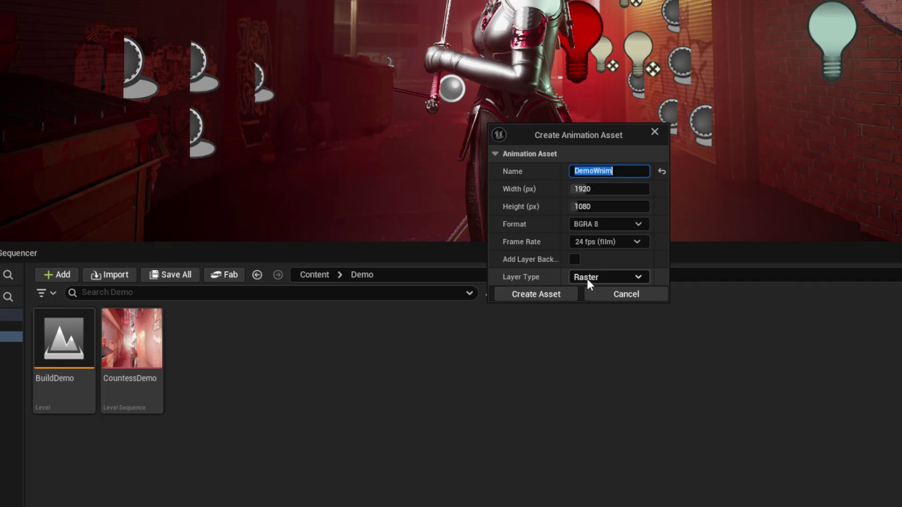
left_click(588, 277)
left_click(589, 310)
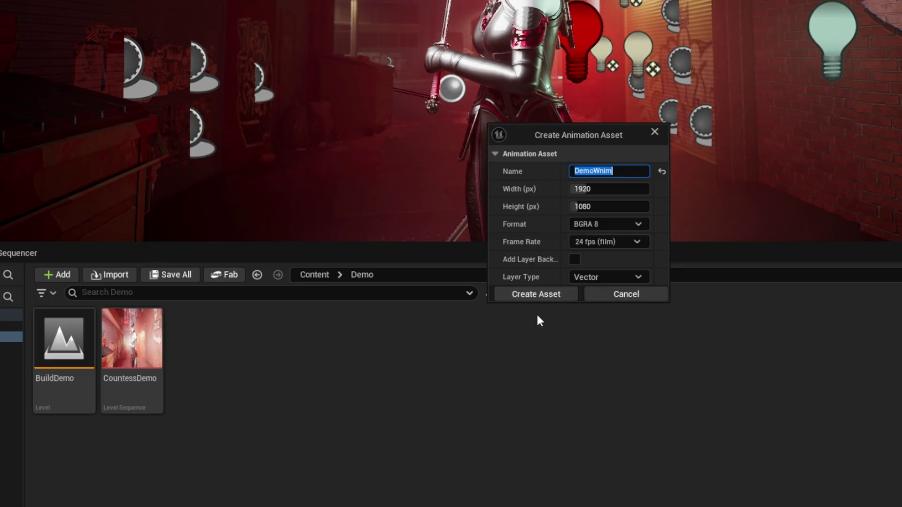
left_click(534, 295)
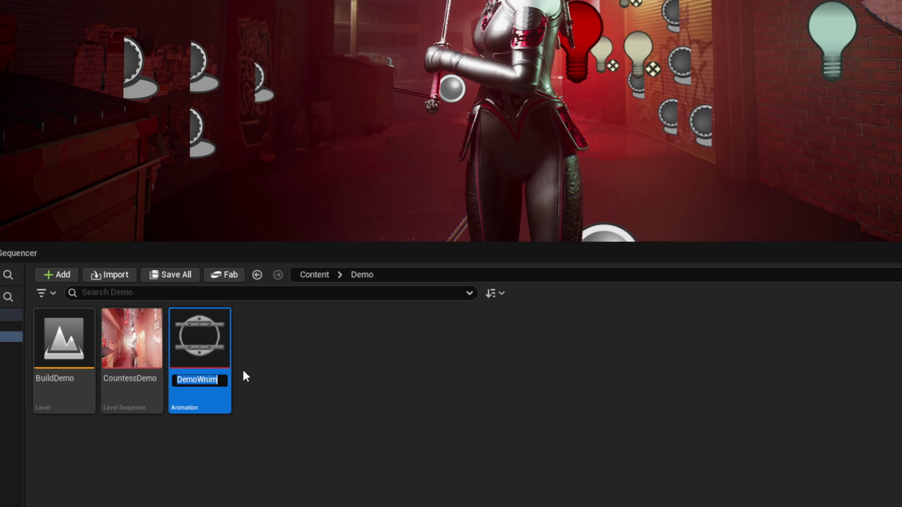
Step: Correct the new animation asset's name to DemoAnim
key("End")
key("Left")
key("Left")
key("Left")
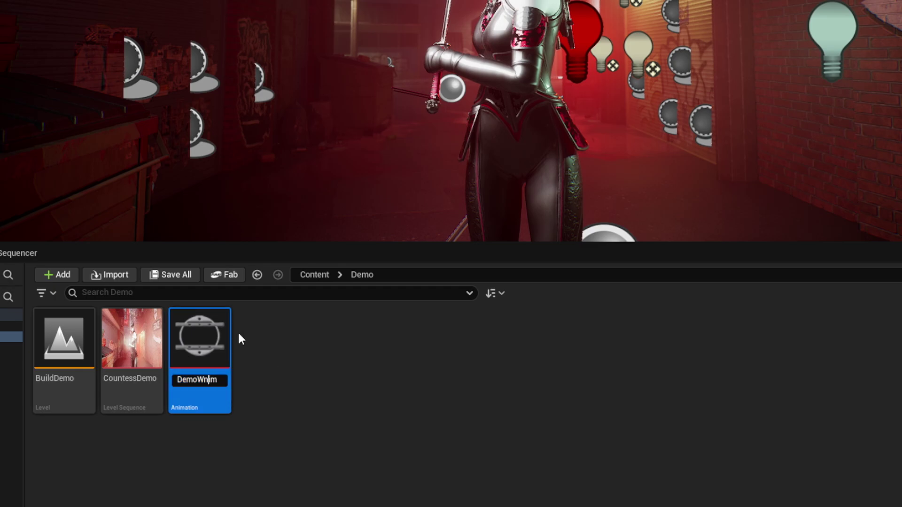
key("shift+Left")
type("A")
key("Return")
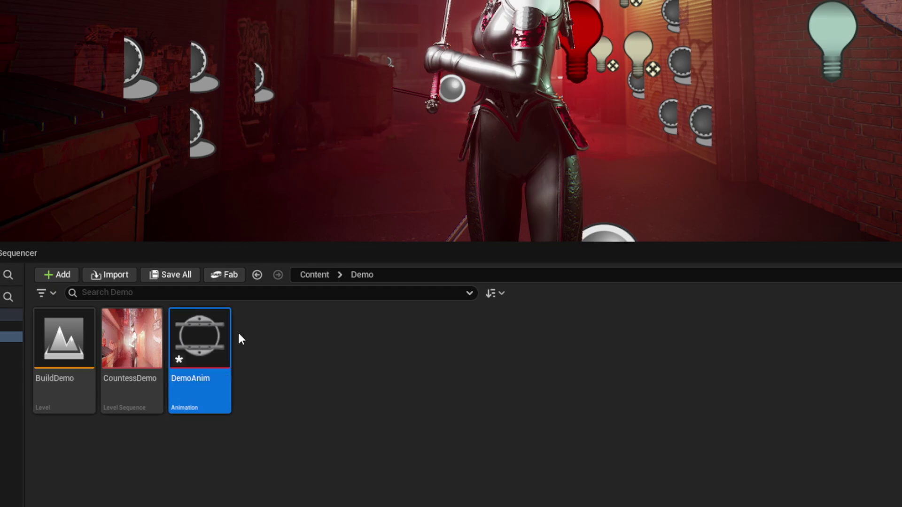
Step: Save the DemoAnim asset and place it in the level
key("ctrl+s")
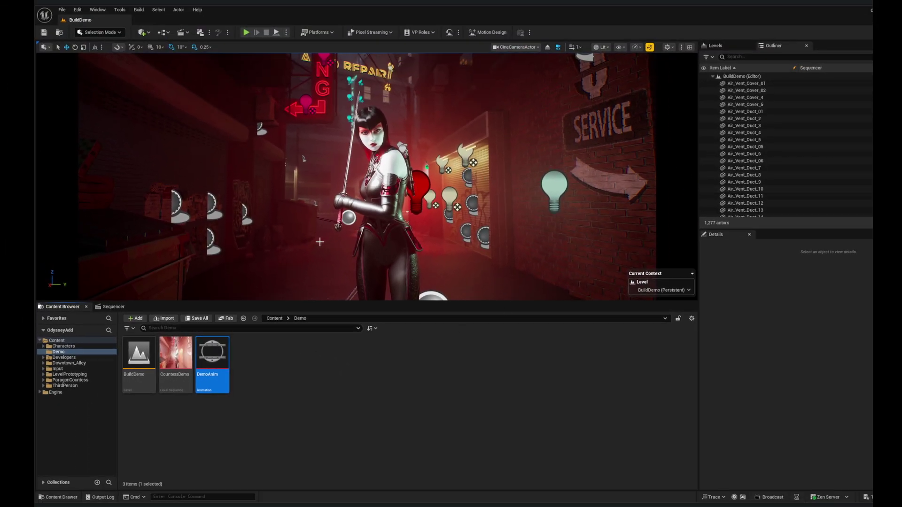
mouse_move(217, 352)
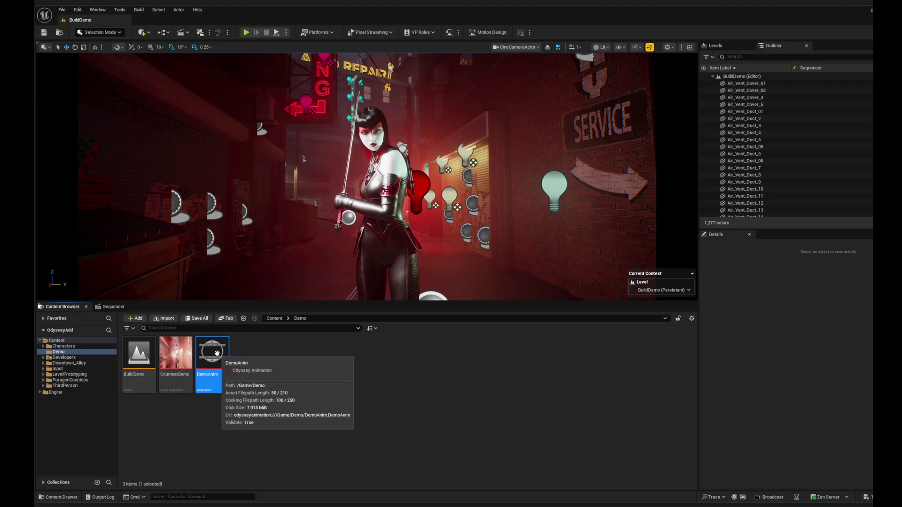
left_click_drag(293, 261, 313, 278)
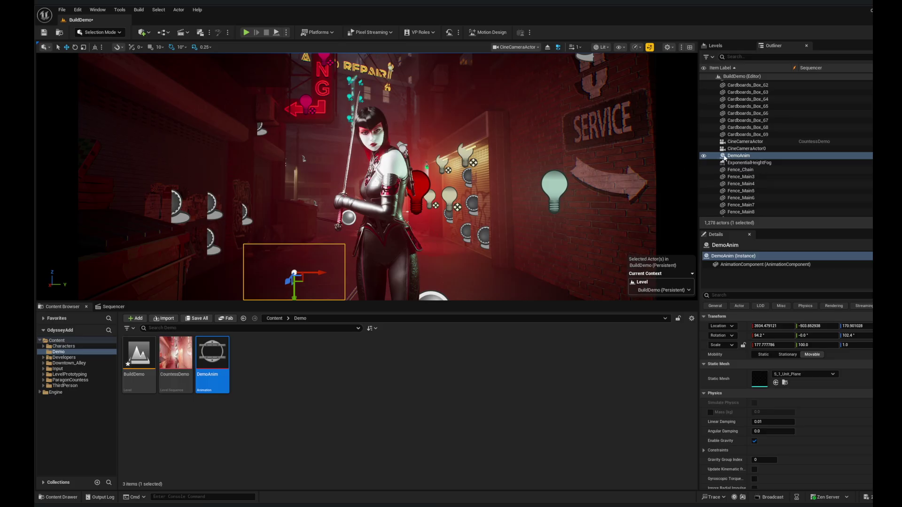
Step: Attach the DemoAnim actor to CineCameraActor and set its location to 0, 0, 0
left_click_drag(724, 159, 730, 146)
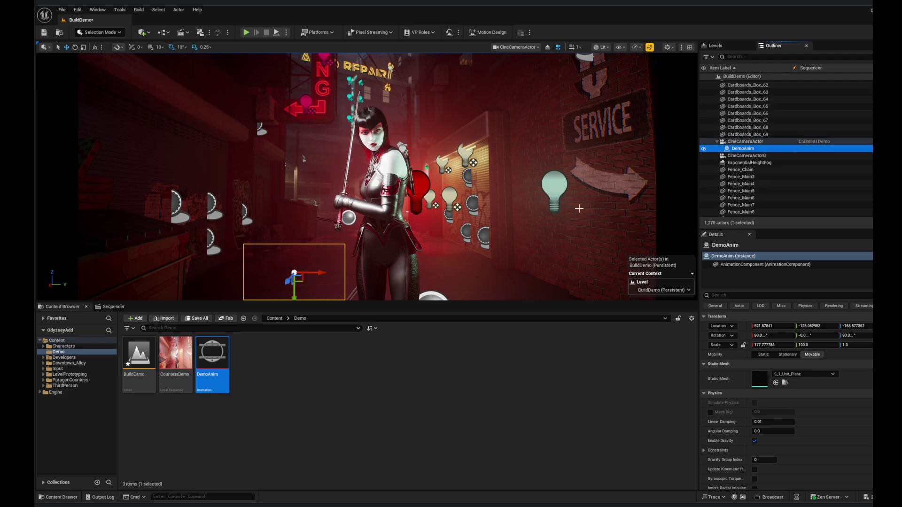
left_click(113, 307)
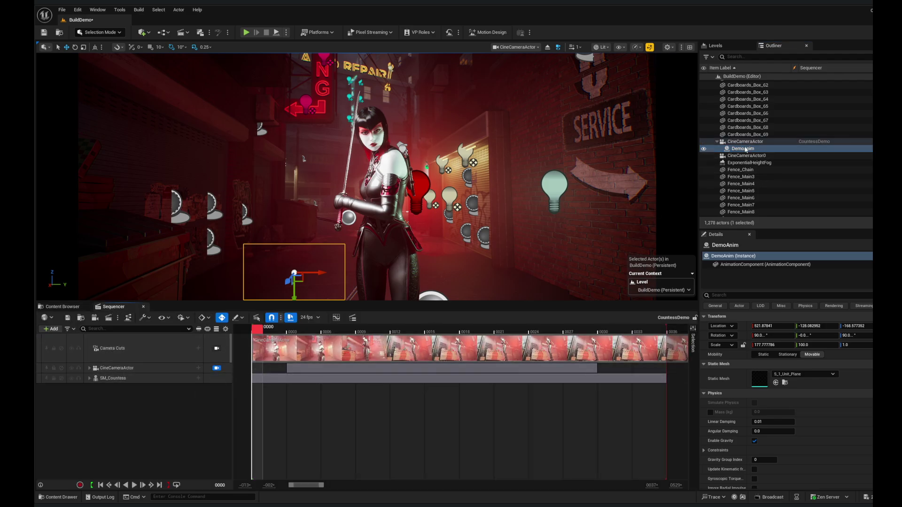
left_click(776, 325)
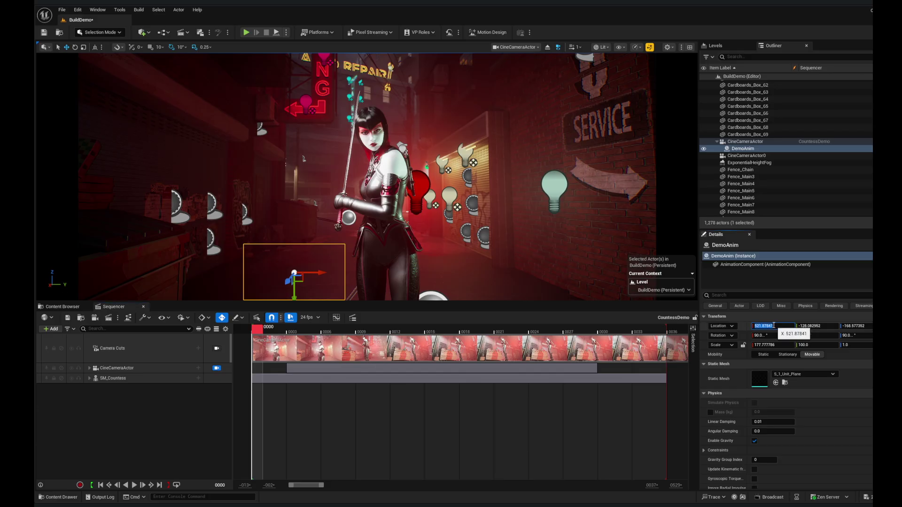
type("0")
key("Tab")
type("0")
key("Tab")
type("0")
key("Tab")
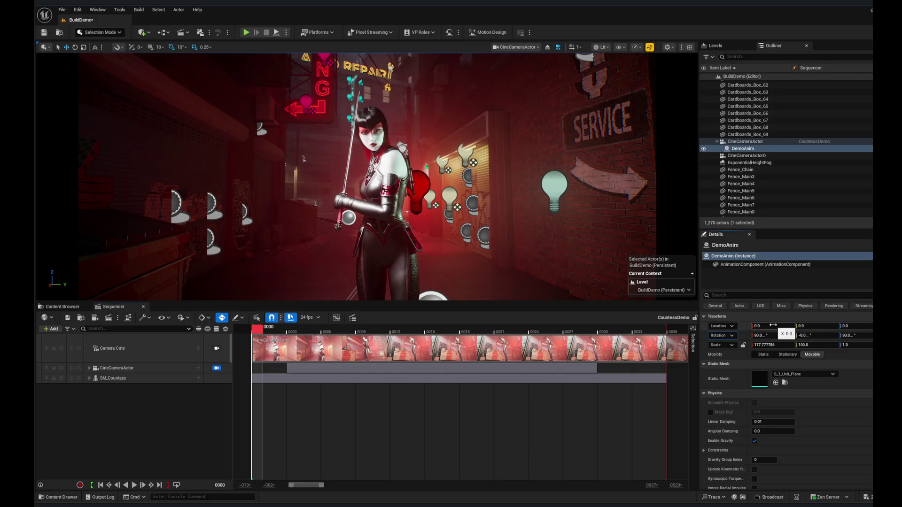
Step: Switch to the Perspective view and move the DemoAnim plane forward from the camera to an X location of about 56
left_click(516, 47)
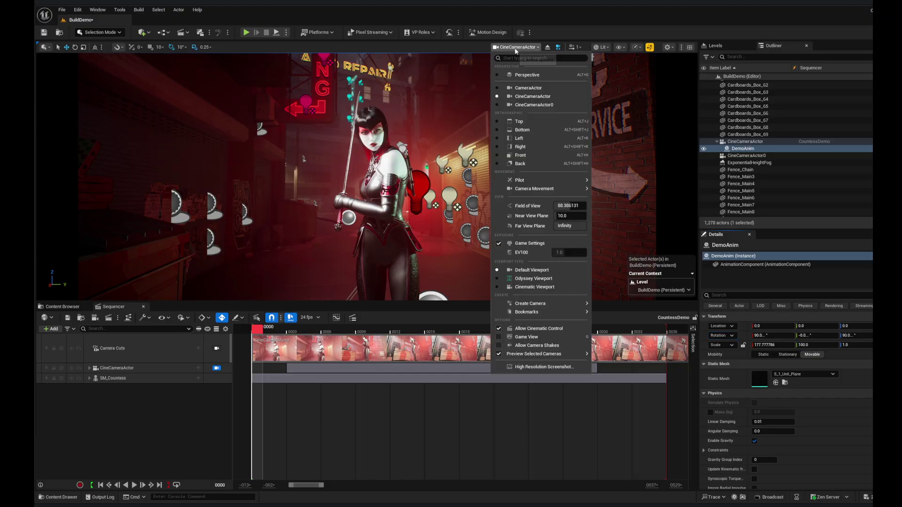
left_click(525, 75)
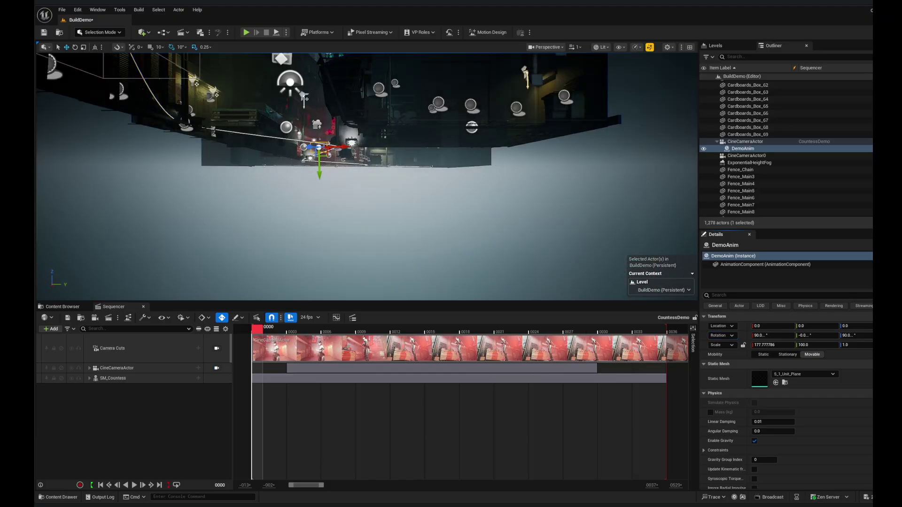
key("f")
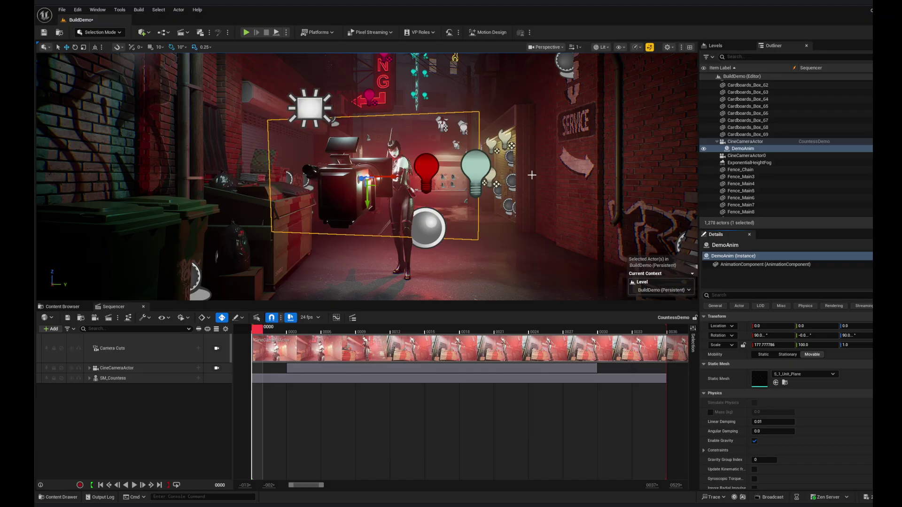
left_click_drag(545, 187, 435, 231, "alt")
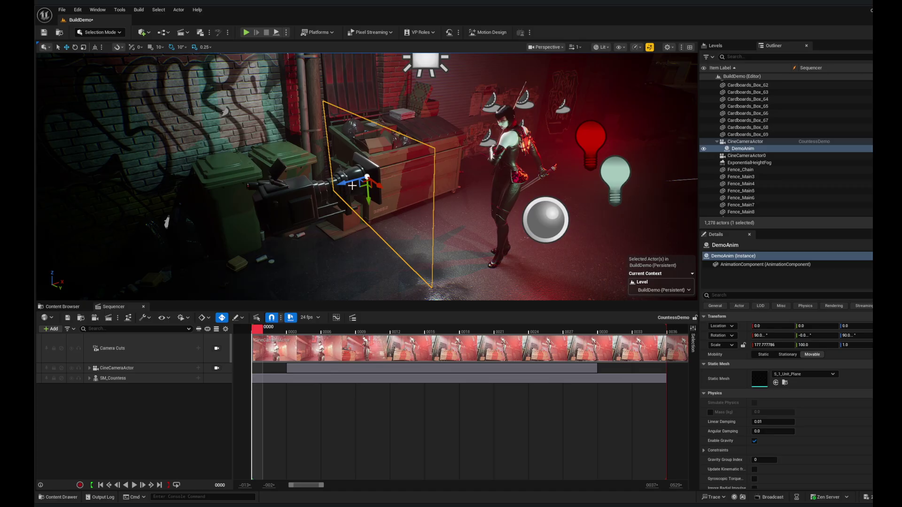
left_click_drag(341, 183, 390, 166)
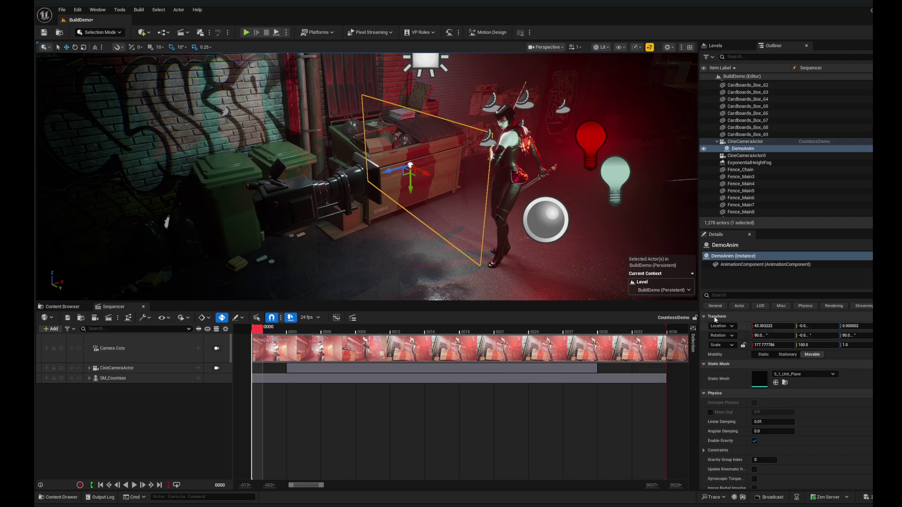
left_click_drag(386, 170, 399, 167)
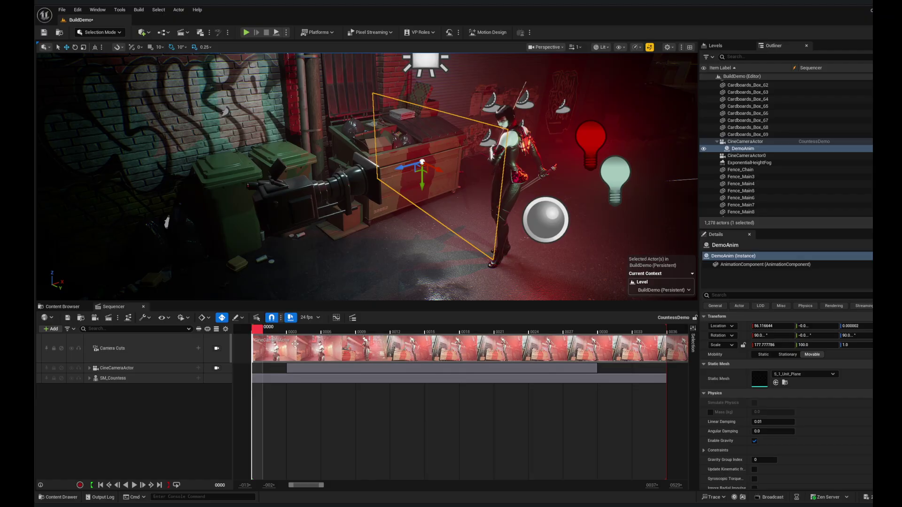
Step: Look through CineCameraActor and set the DemoAnim plane's X location to 91 so that it fills the camera frame
left_click(217, 368)
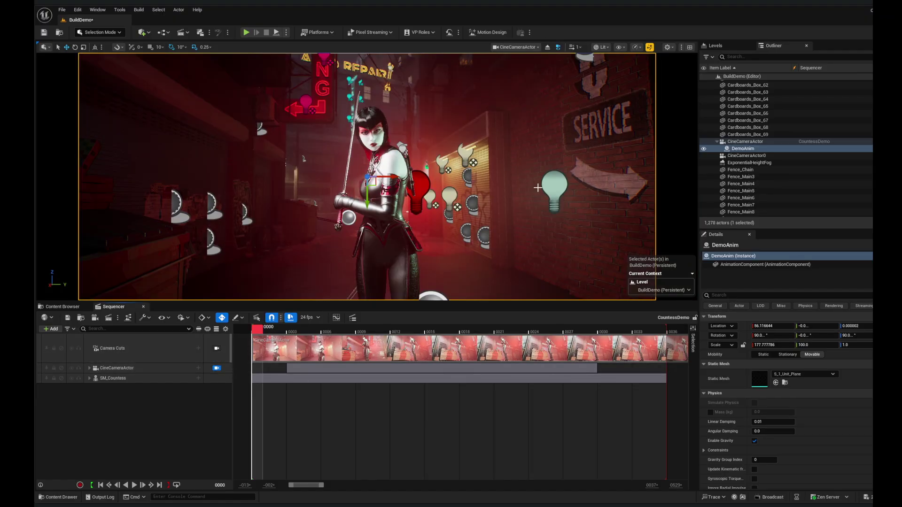
left_click(772, 325)
type("62.083.0")
left_click_drag(772, 326, 812, 326)
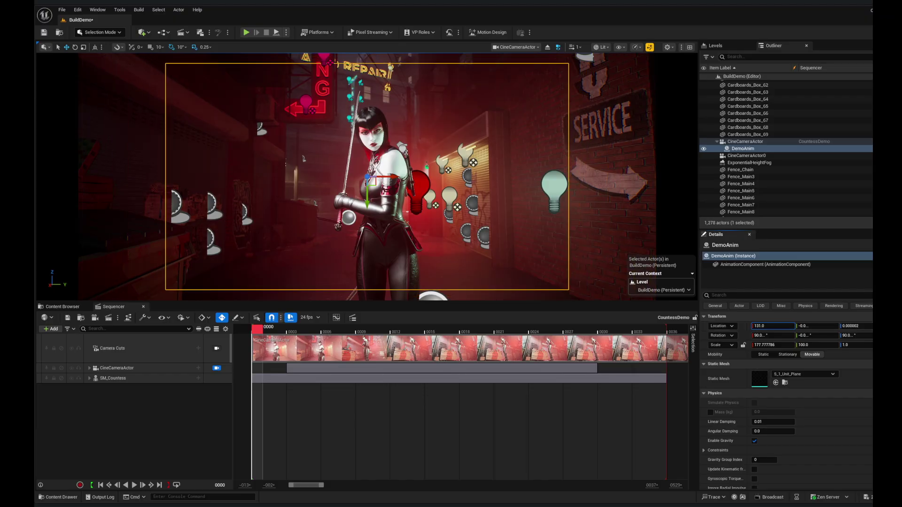
left_click_drag(812, 326, 773, 325)
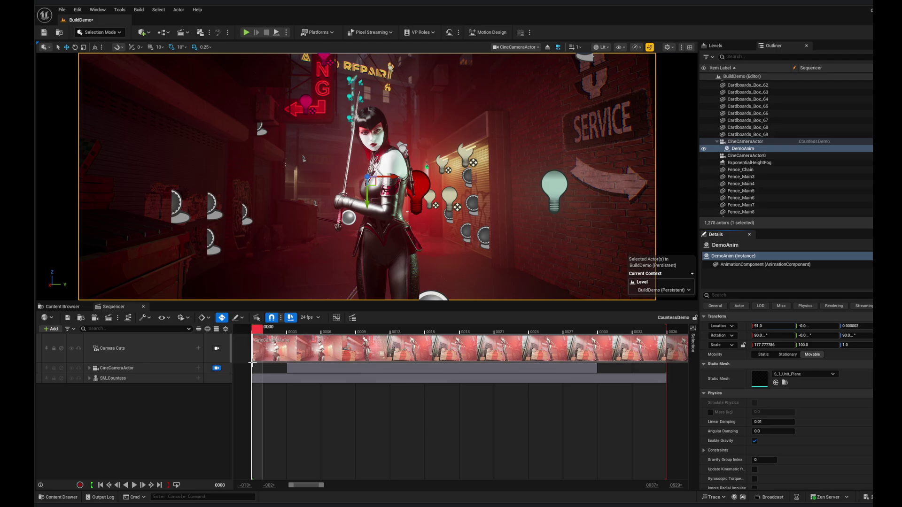
Step: Add the DemoAnim actor to the CountessDemo sequence and extend its animation timeline to 28 frames, starting at frame 4
left_click_drag(742, 149, 155, 418)
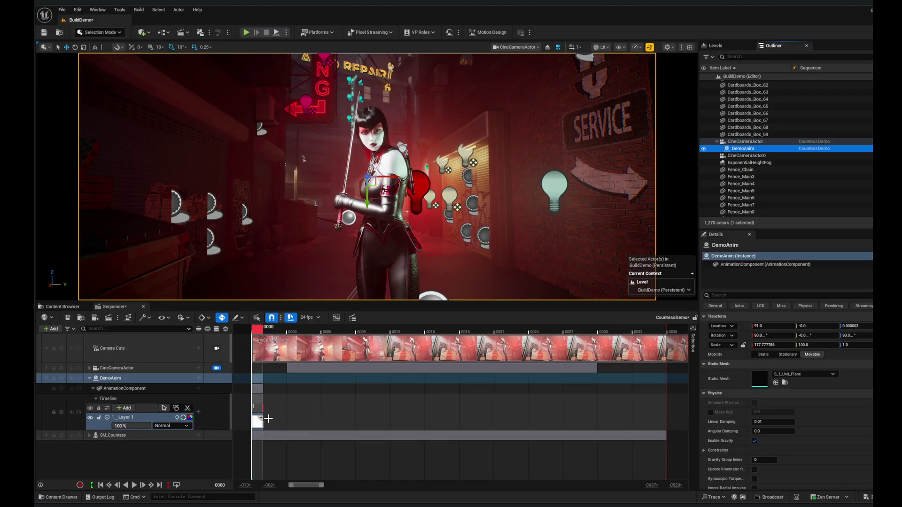
left_click(258, 421)
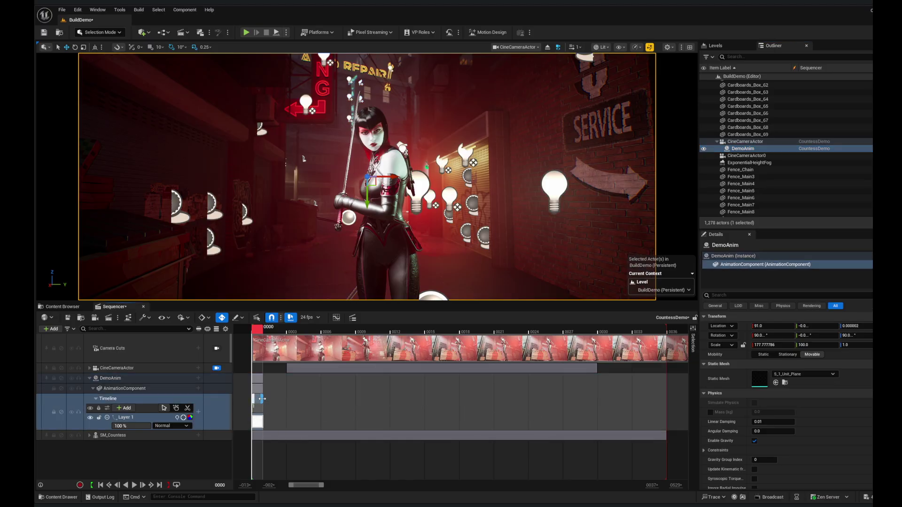
left_click_drag(263, 399, 539, 405)
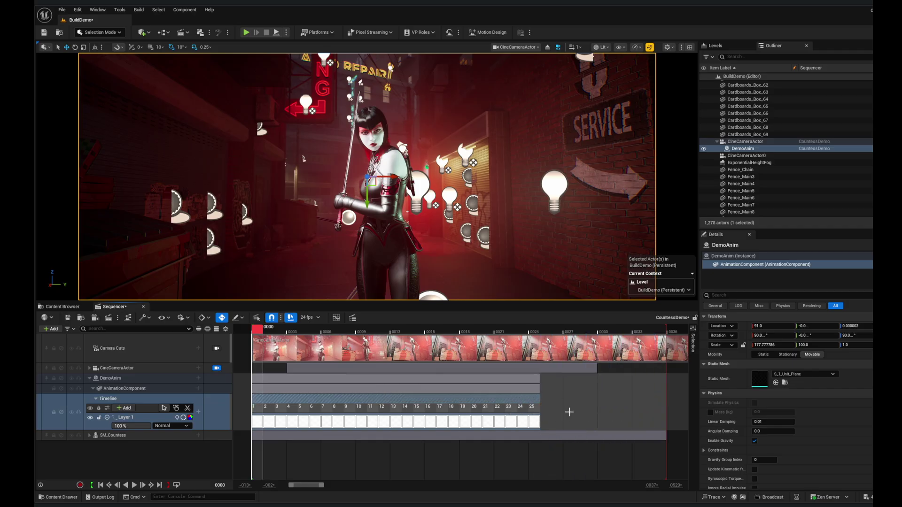
left_click_drag(541, 390, 620, 394)
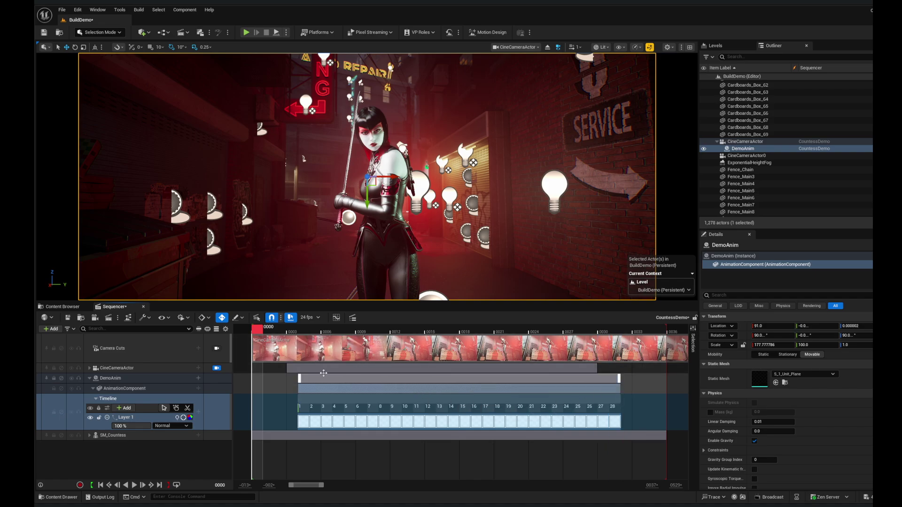
Step: Scrub to the start of the sword swing and trim the start of the DemoAnim section to frame 8
left_click_drag(306, 332, 351, 333)
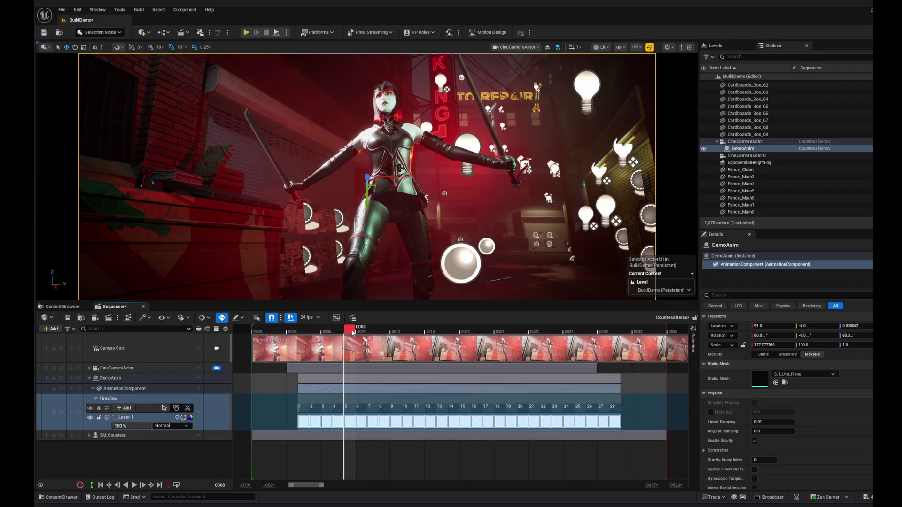
left_click_drag(351, 333, 328, 334)
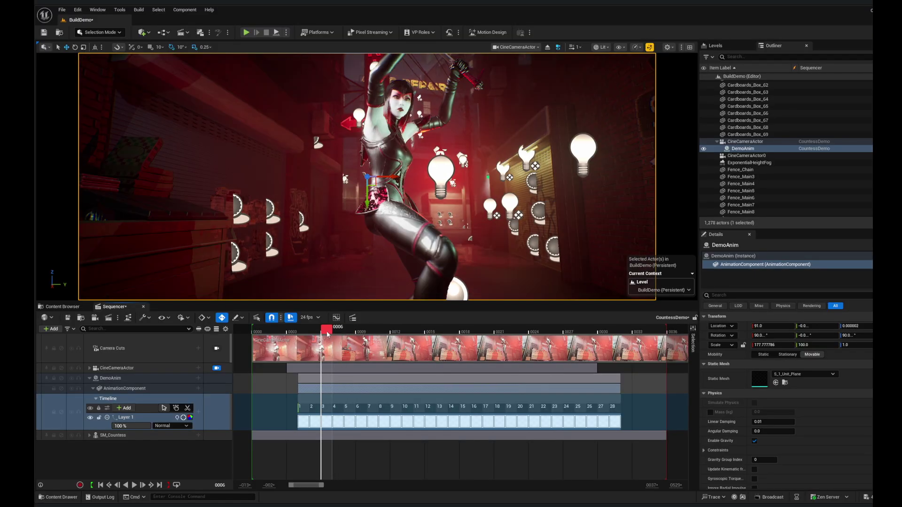
left_click_drag(332, 335, 348, 336)
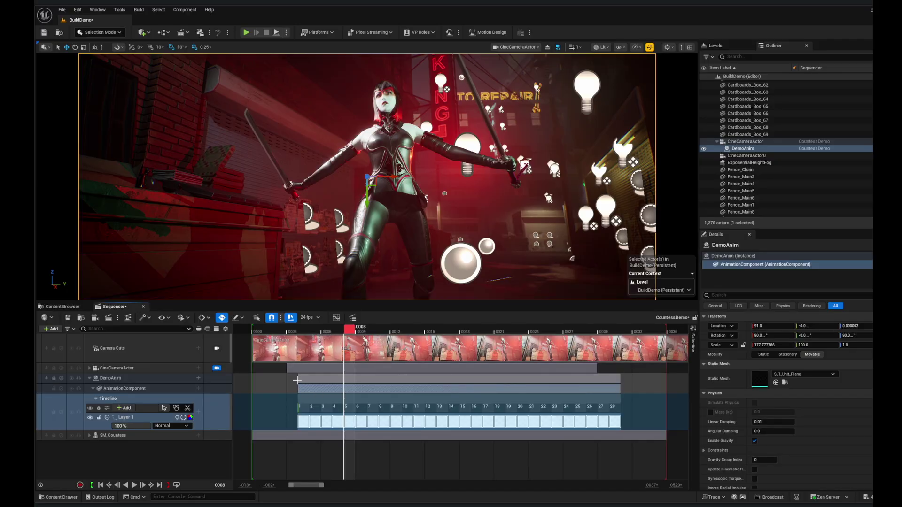
left_click_drag(298, 378, 343, 380)
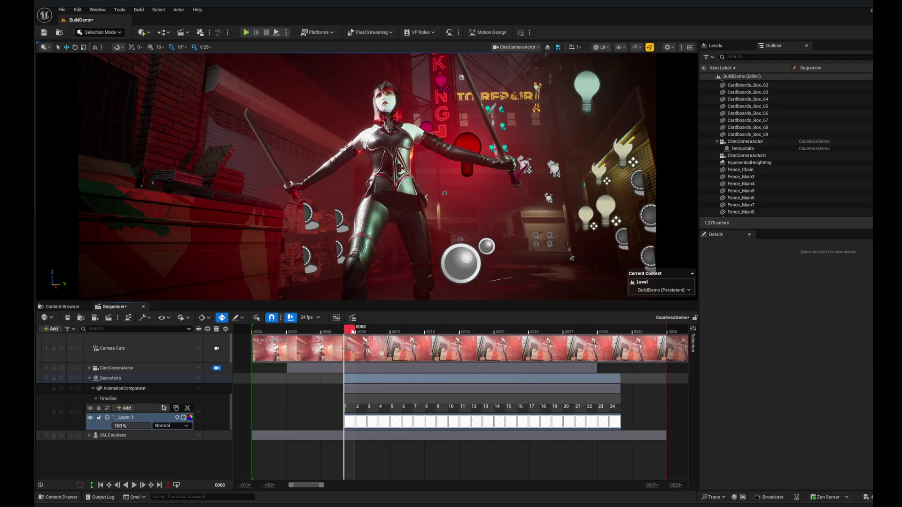
Step: Scrub to the end of the sword swing and trim the end of the DemoAnim section to frame 22
left_click(496, 330)
mouse_move(509, 334)
left_mouse_down()
mouse_move(570, 334)
mouse_move(460, 342)
mouse_move(506, 345)
left_mouse_up()
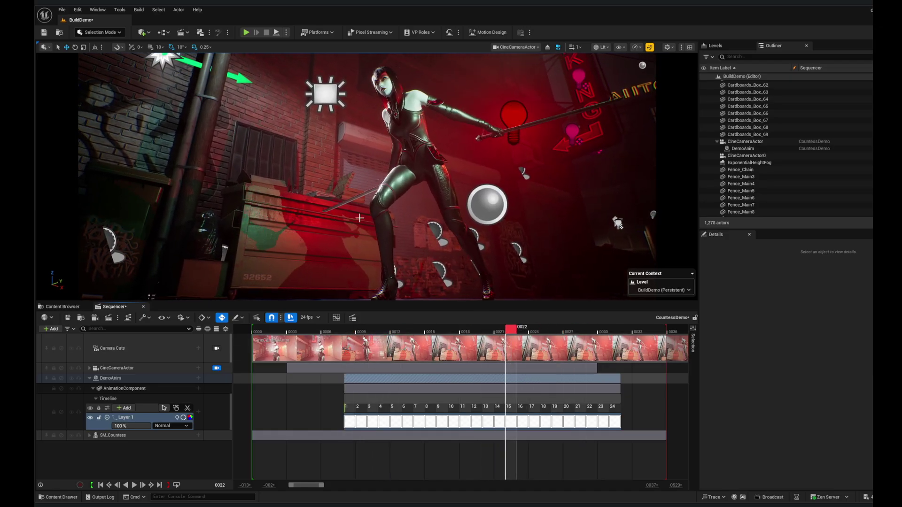
mouse_move(511, 334)
left_mouse_down()
mouse_move(519, 336)
mouse_move(489, 340)
mouse_move(518, 342)
left_mouse_up()
left_click_drag(619, 379, 505, 379)
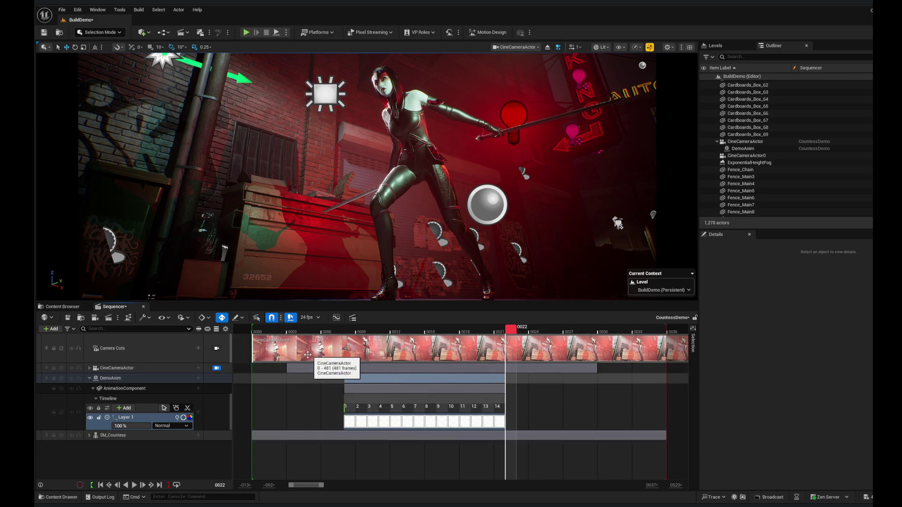
left_click_drag(369, 420, 379, 418)
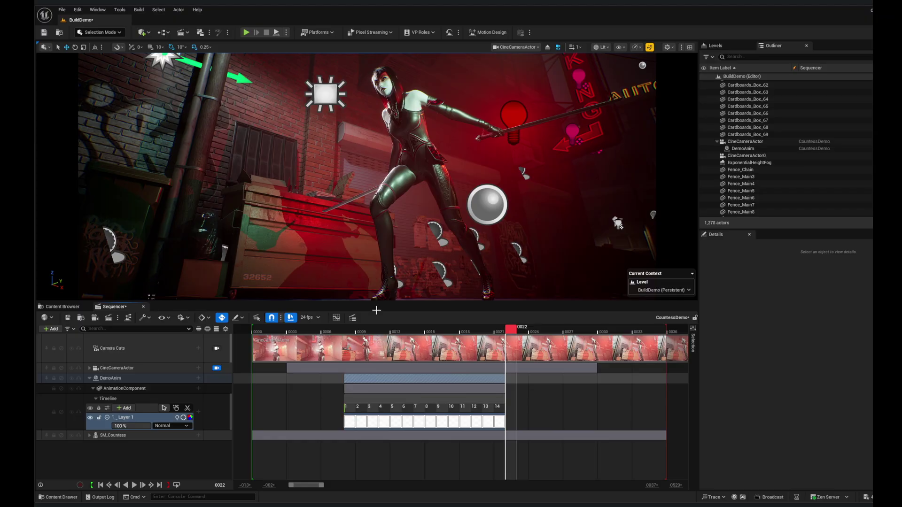
Step: Switch the editor to Odyssey Mode and select DemoAnim's Layer 1 for drawing at frame 8
left_click_drag(368, 333, 349, 332)
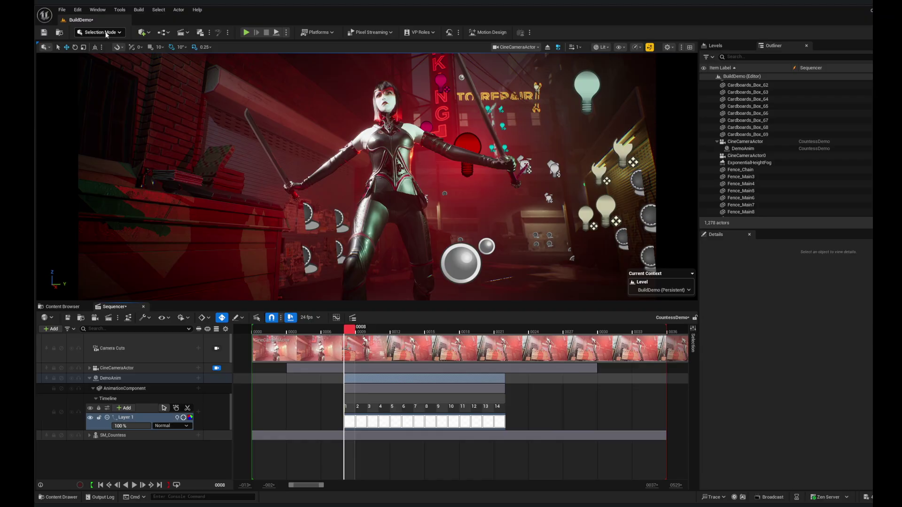
left_click(107, 33)
left_click(100, 61)
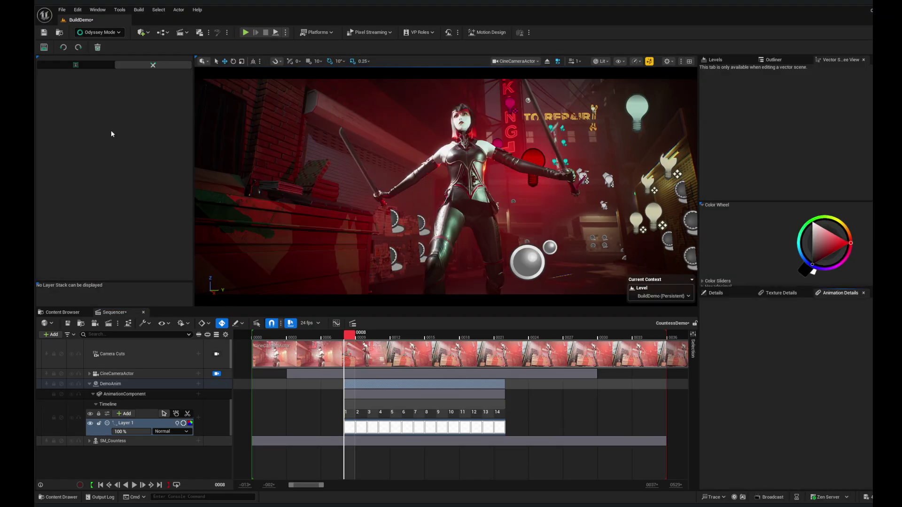
left_click(150, 424)
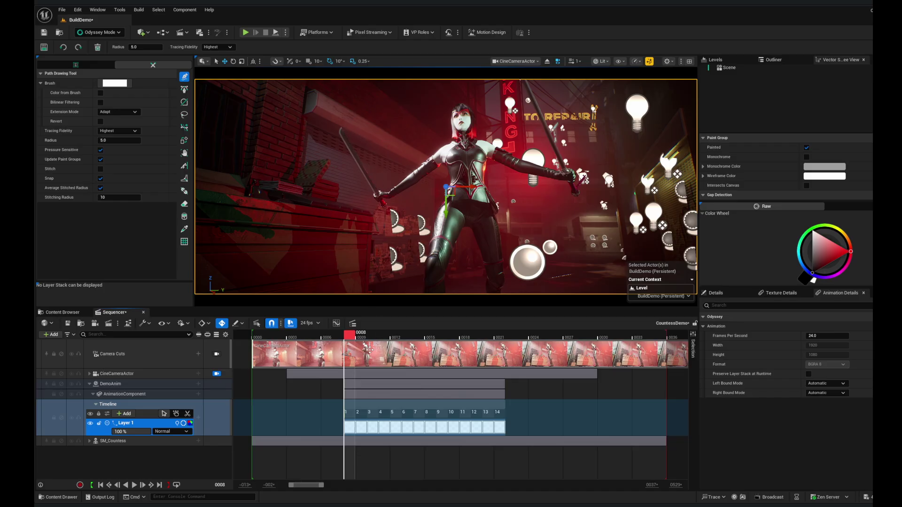
mouse_move(349, 335)
left_mouse_down()
mouse_move(332, 336)
mouse_move(349, 339)
left_mouse_up()
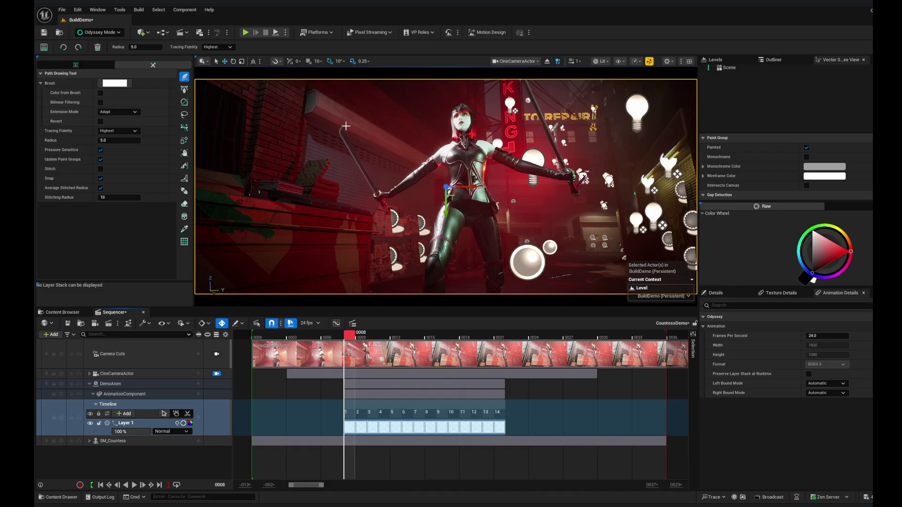
Step: Choose a green hue and draw a closed sword-trail outline from the raised blade to its hilt, ending with the Path Edit Tool active
left_click(812, 276)
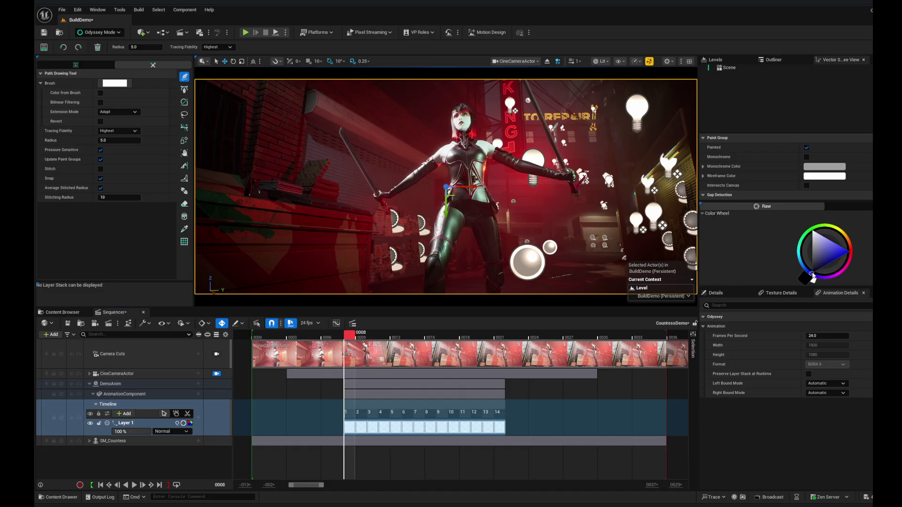
left_click(814, 230)
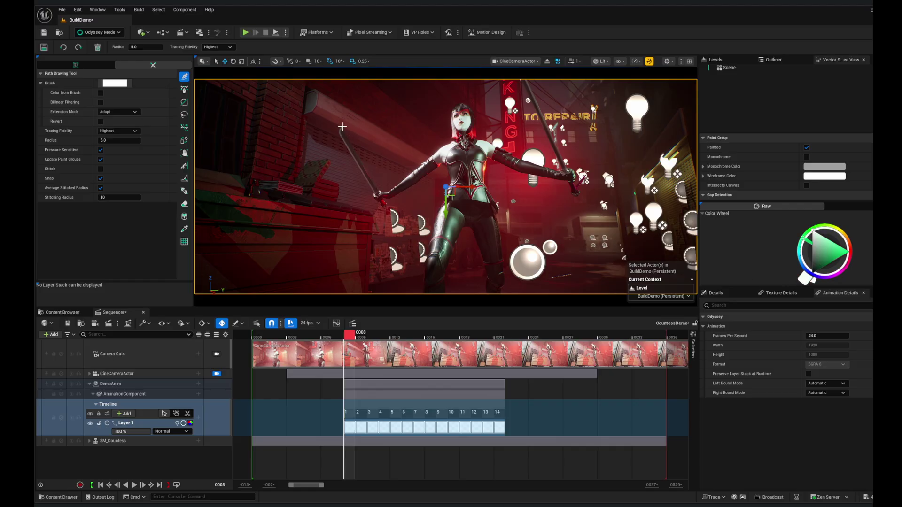
mouse_move(341, 126)
left_mouse_down()
mouse_move(429, 87)
mouse_move(395, 123)
mouse_move(379, 194)
mouse_move(341, 125)
left_mouse_up()
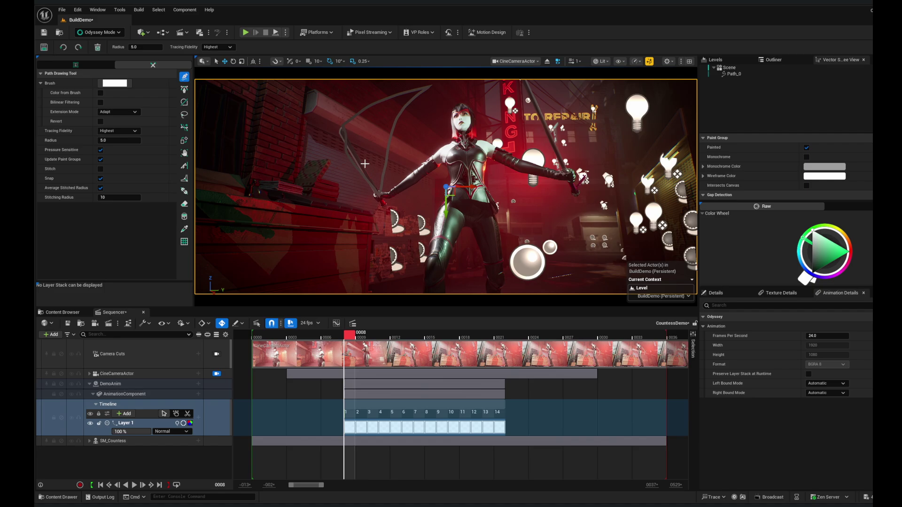
left_click(184, 89)
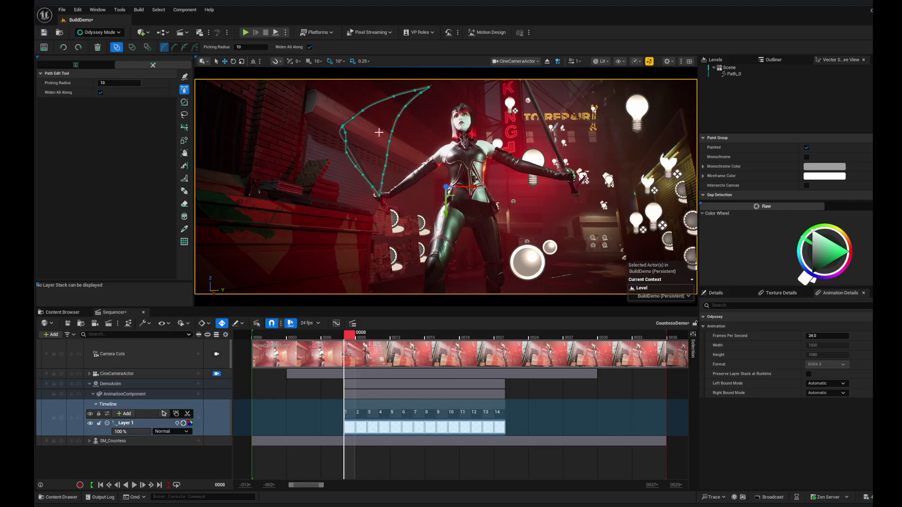
Step: Delete the sword-trail outline and redraw it from the blade tip with the Path Drawing Tool at Lowest tracing fidelity
key("Return")
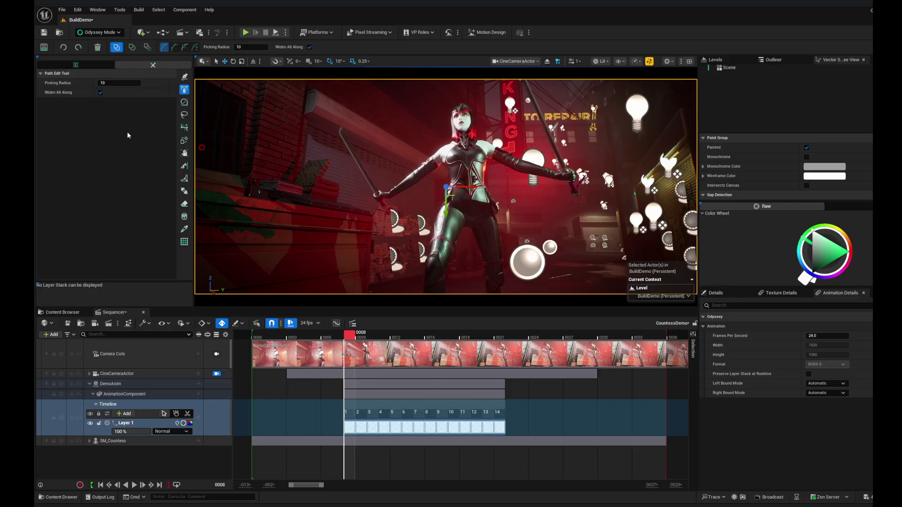
left_click(184, 76)
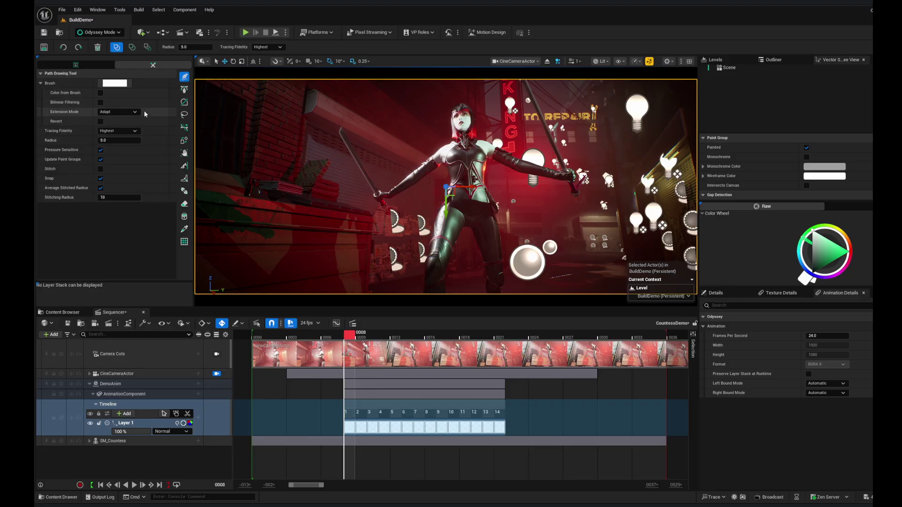
left_click(135, 131)
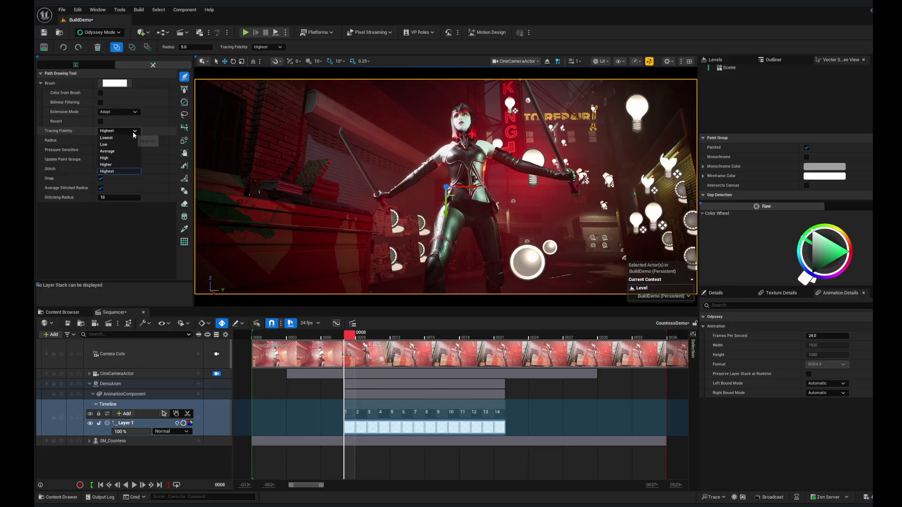
left_click(119, 138)
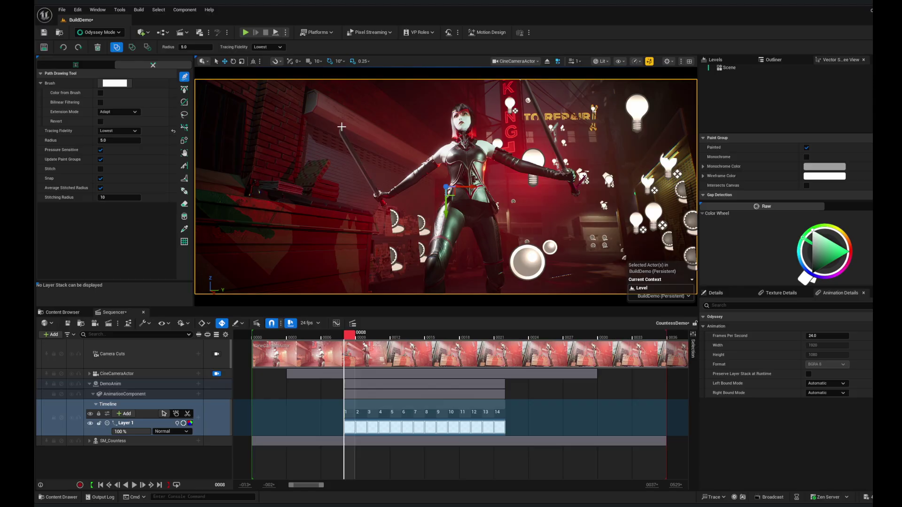
mouse_move(341, 127)
left_mouse_down()
mouse_move(388, 95)
mouse_move(432, 83)
mouse_move(406, 102)
mouse_move(378, 194)
mouse_move(340, 128)
left_mouse_up()
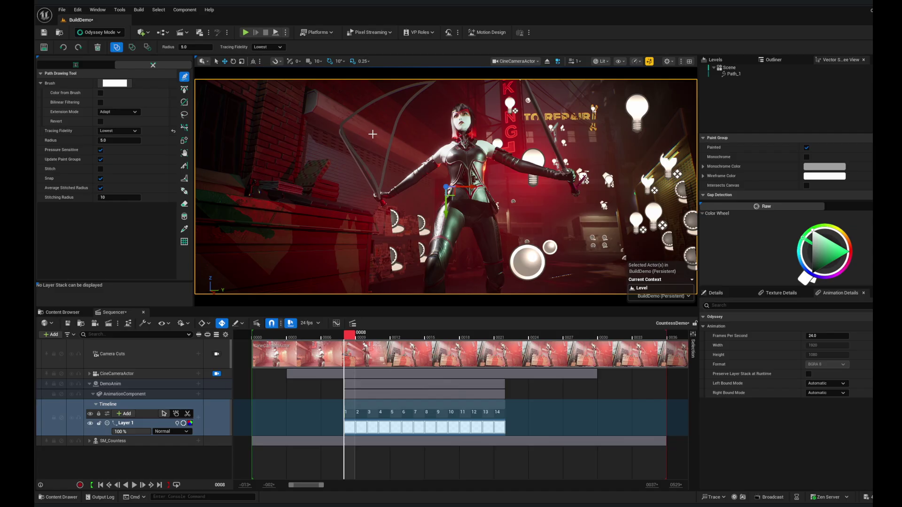
Step: Remove the intermediate points on the outline's inner edge and pull out end-point tangents to shape it into one smooth arc
left_click(184, 90)
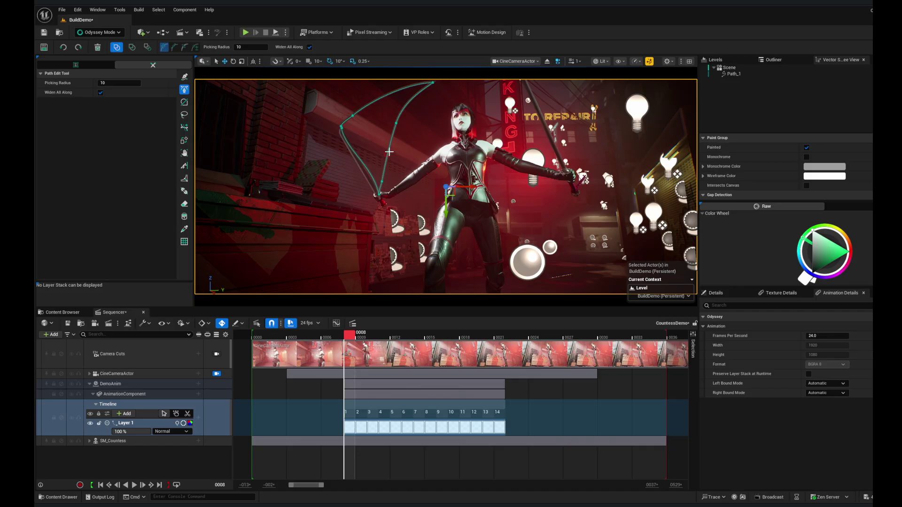
key("4")
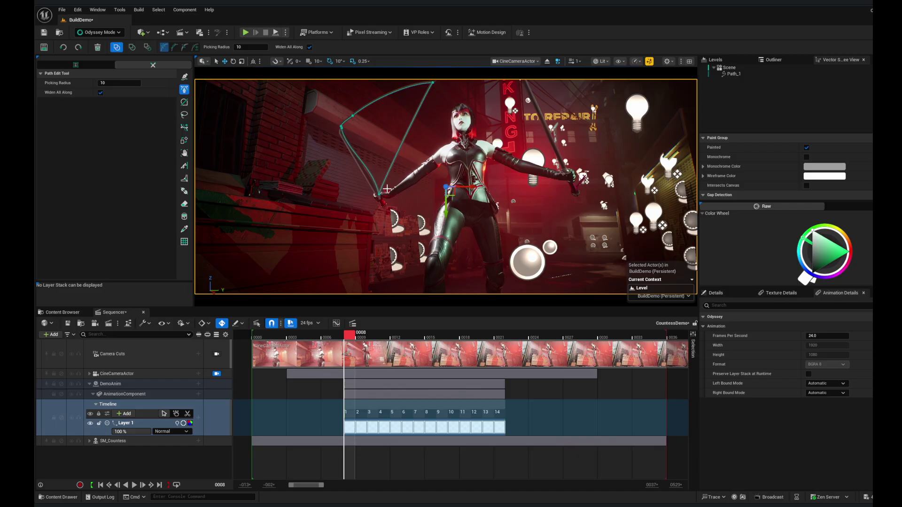
key("ctrl")
left_click_drag(380, 189, 373, 131)
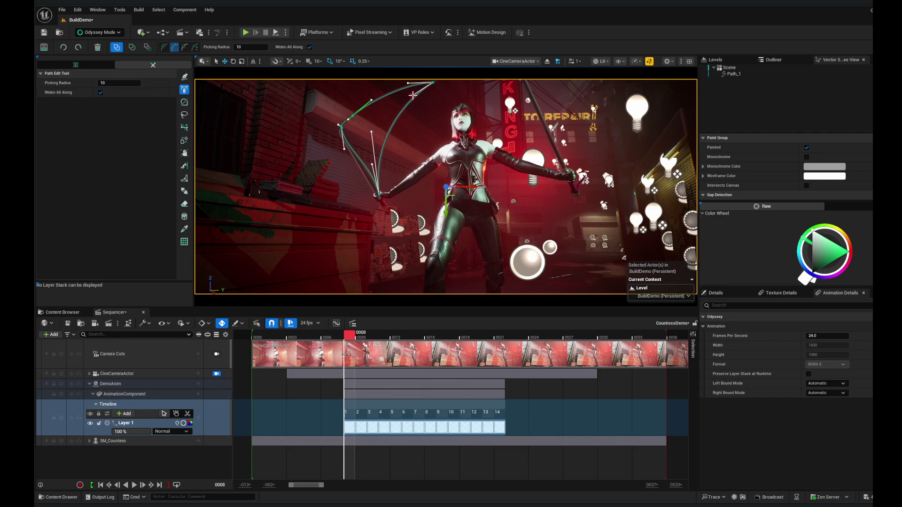
left_click_drag(373, 164, 349, 149)
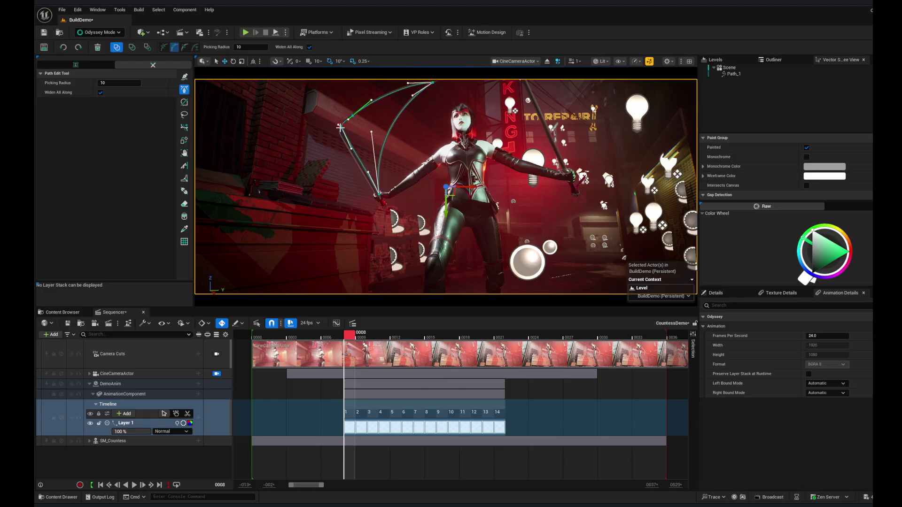
key("Escape")
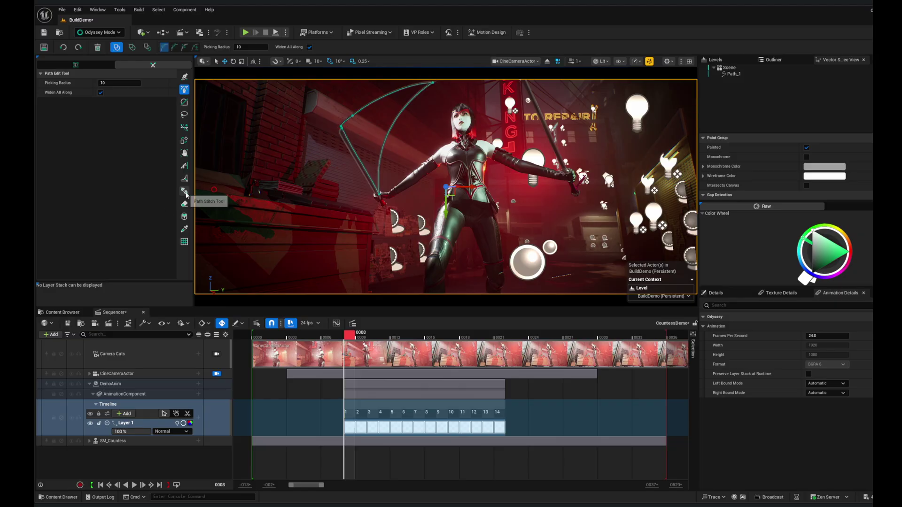
Step: Remove the extra point beside the blade tip on the outline's outer edge with the Path Edit Tool
left_click(183, 192)
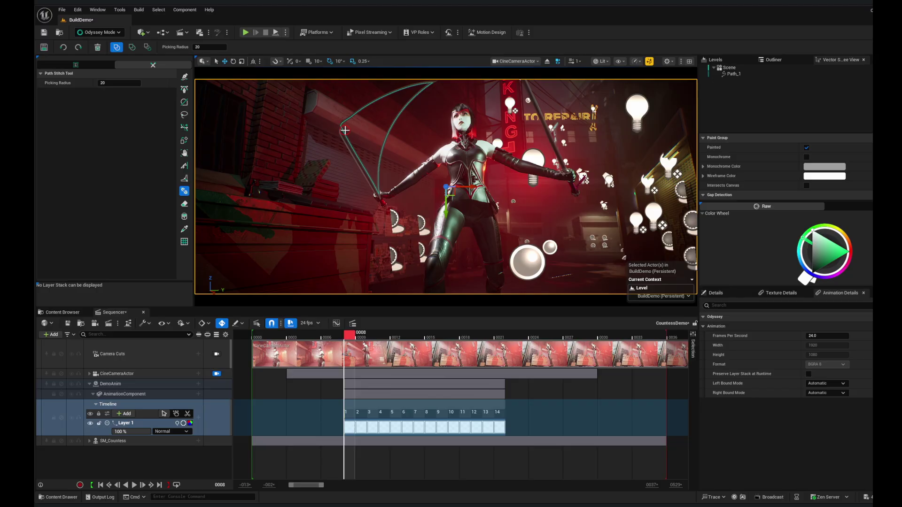
left_click(184, 89)
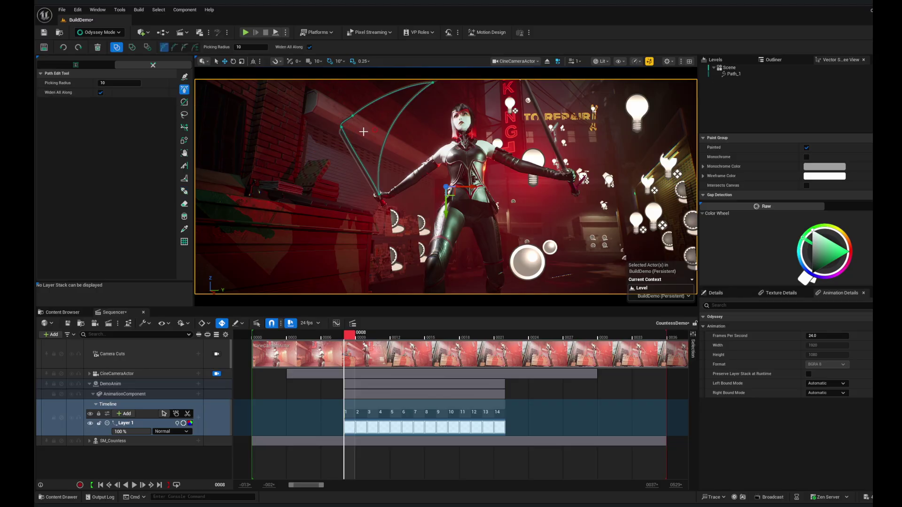
left_click(344, 128)
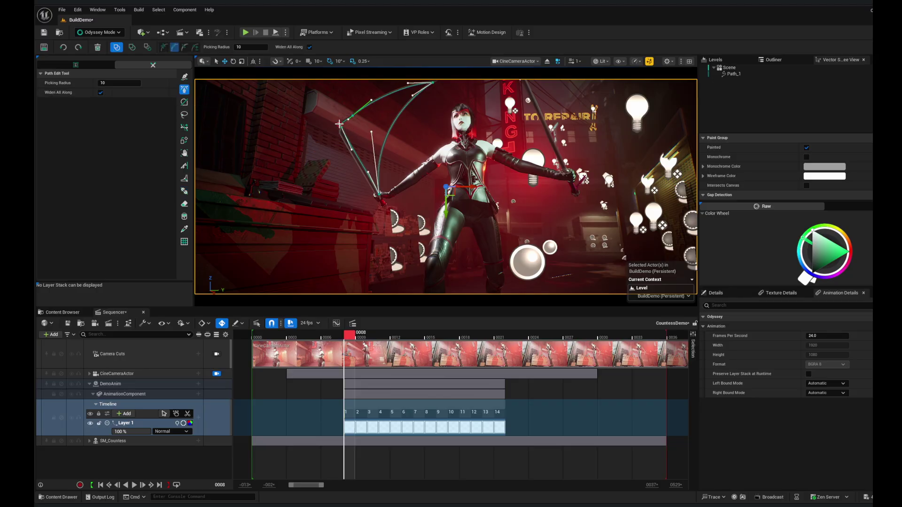
left_click(356, 117)
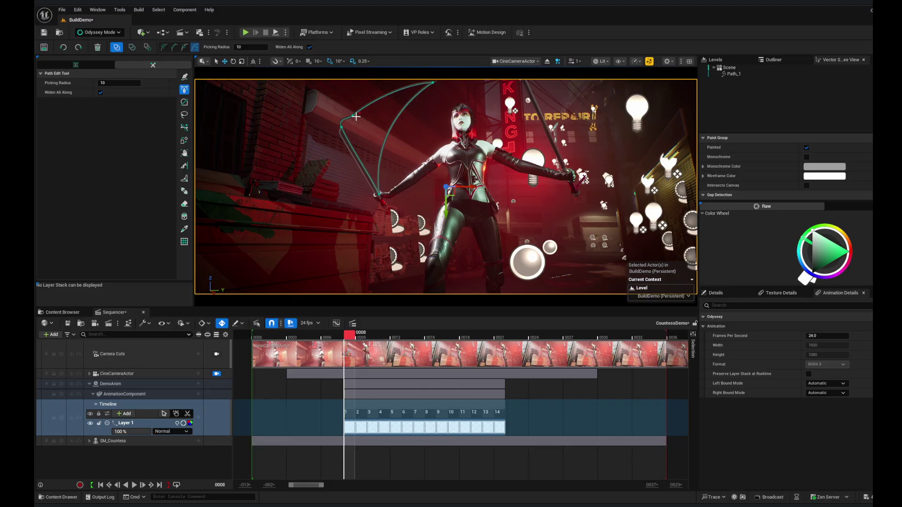
left_click(342, 127)
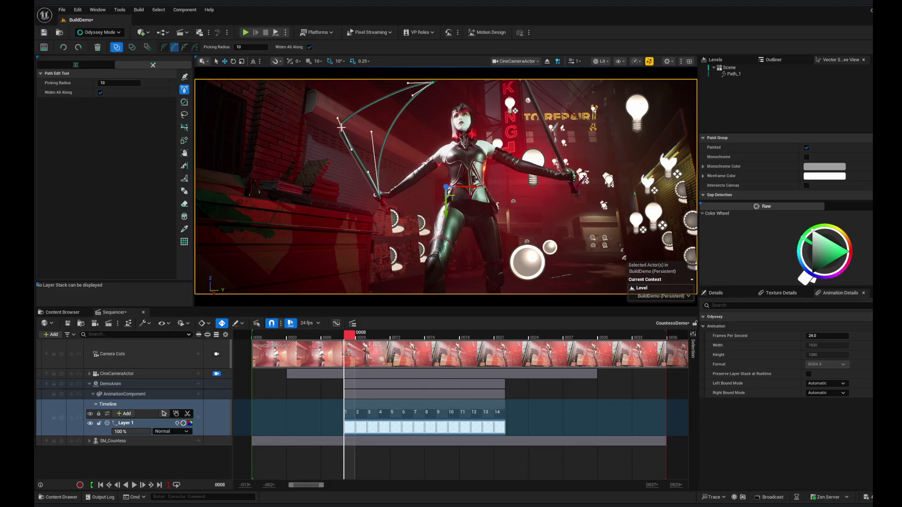
Step: Pull out and angle the blade-tip point's tangent handle so the outline's outer edge bows upward, then deselect the point
mouse_move(340, 123)
left_mouse_down()
mouse_move(347, 111)
mouse_move(350, 131)
left_mouse_up()
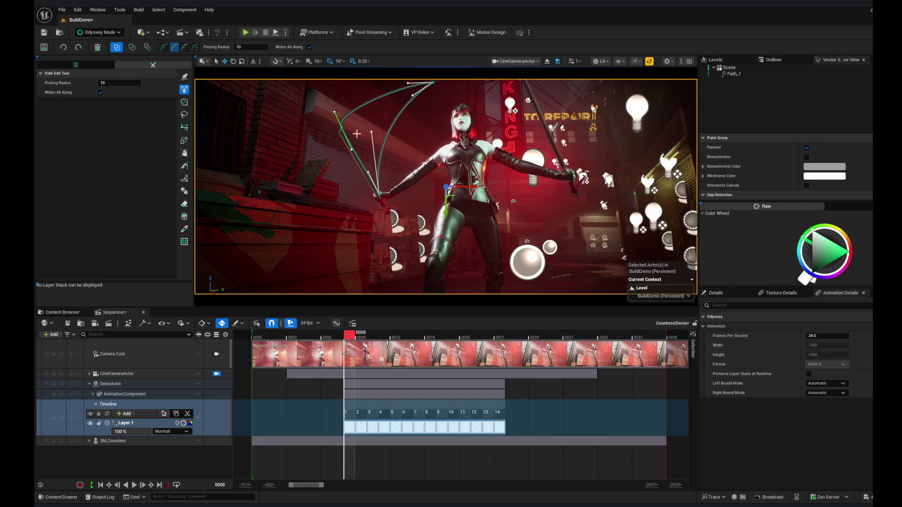
left_click_drag(334, 113, 335, 111)
left_click_drag(335, 110, 353, 90)
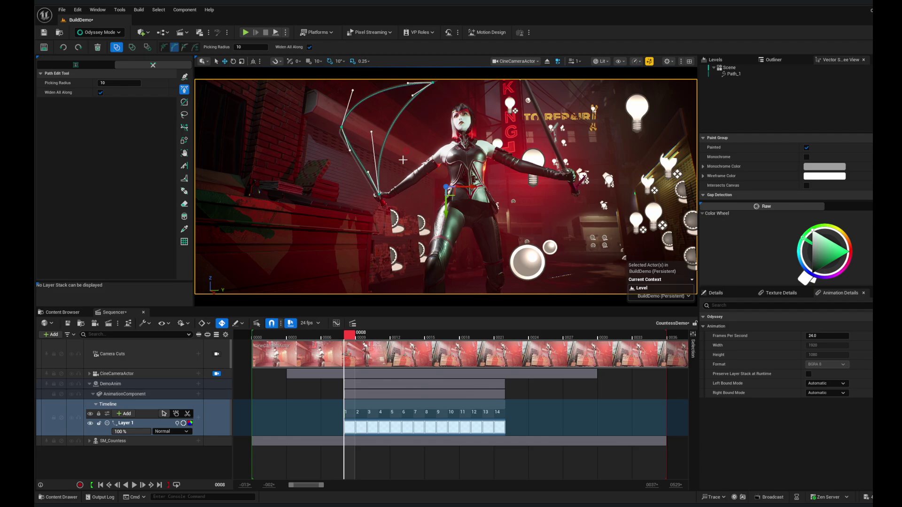
left_click(367, 175)
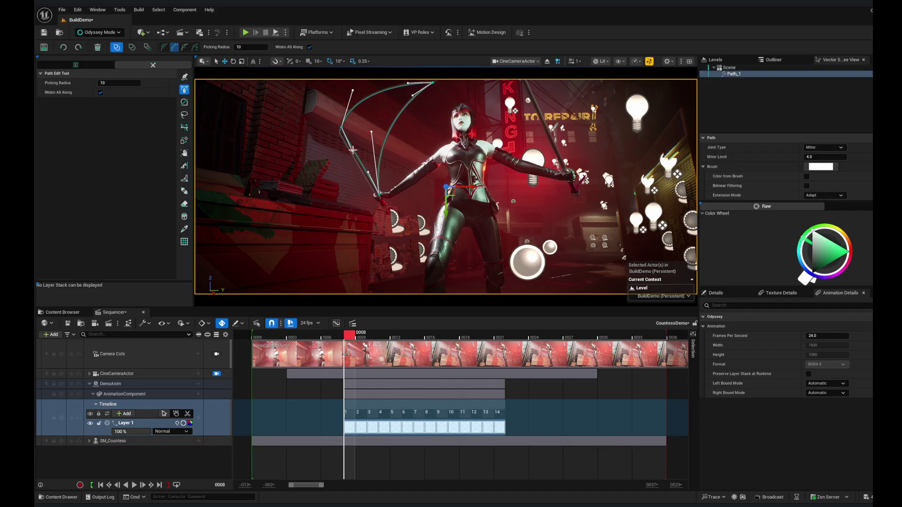
left_click(344, 128)
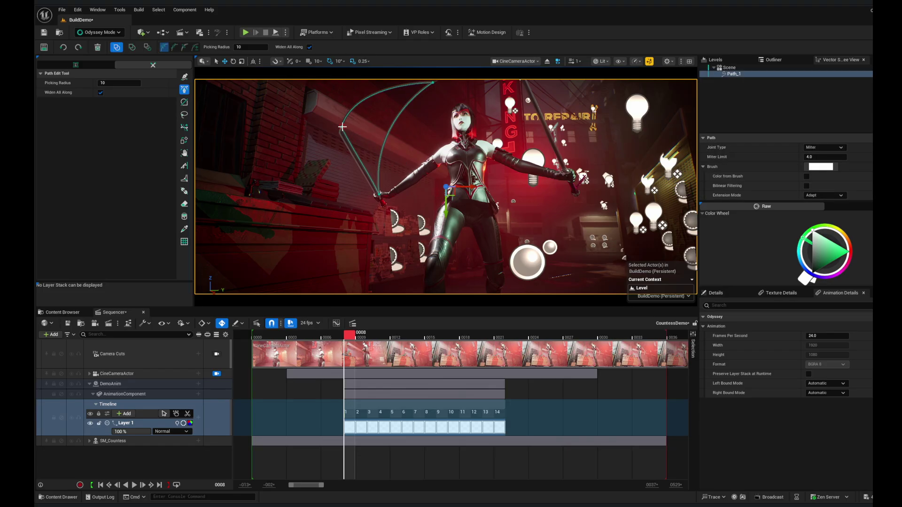
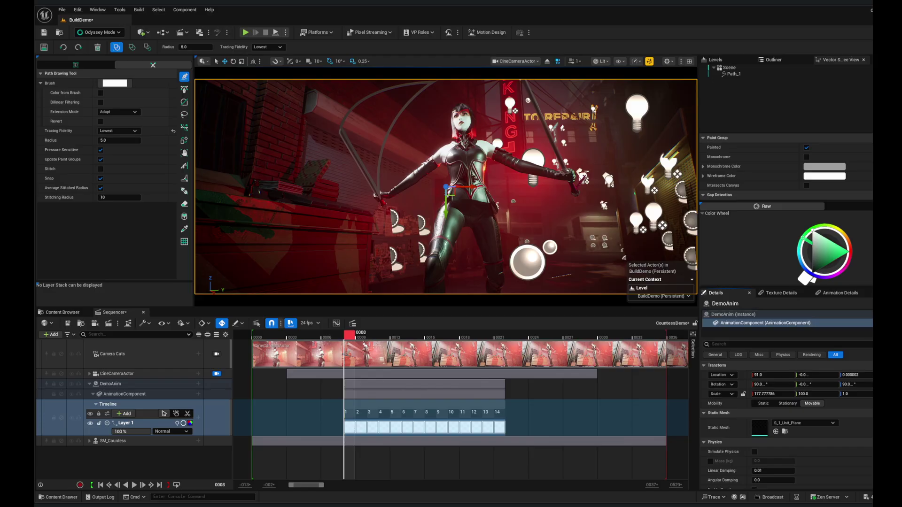
Step: Locate the DefaultAnimationMaterial used by DemoAnim's animation component in the Content Browser
left_click(770, 60)
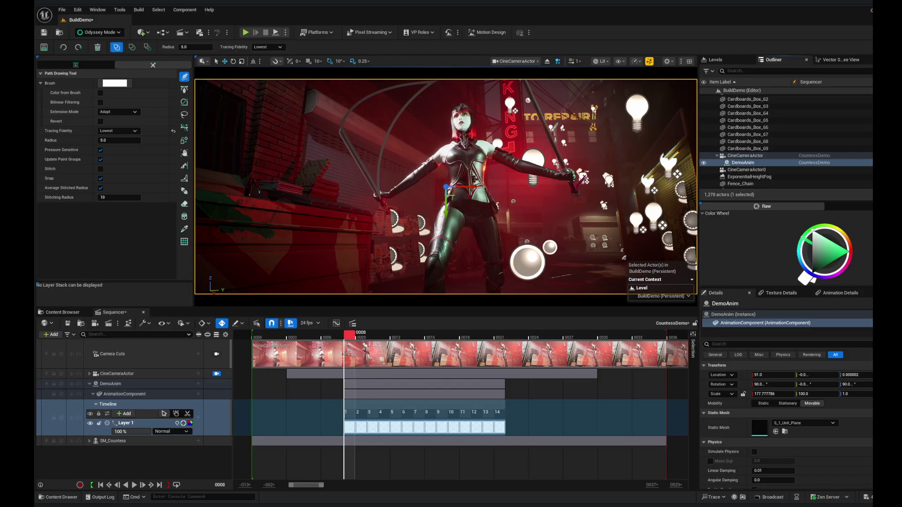
scroll(786, 423, "down", 10)
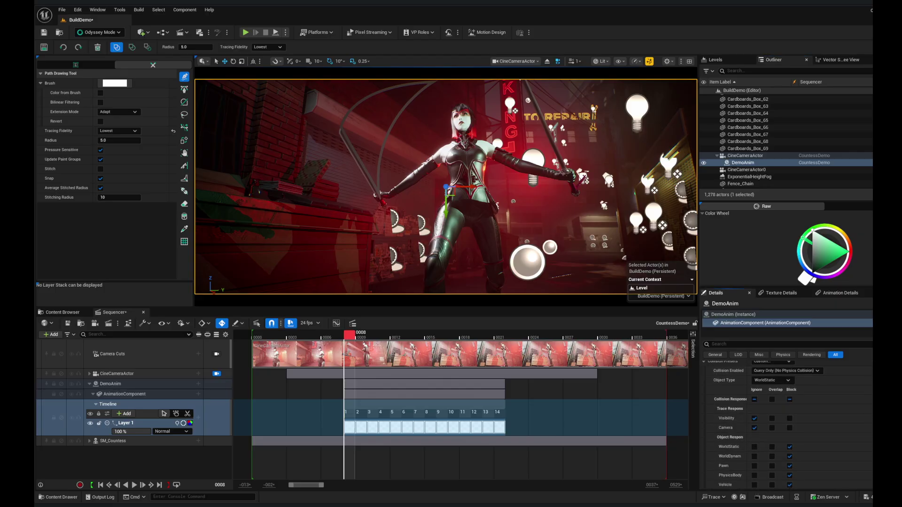
scroll(754, 425, "down", 4)
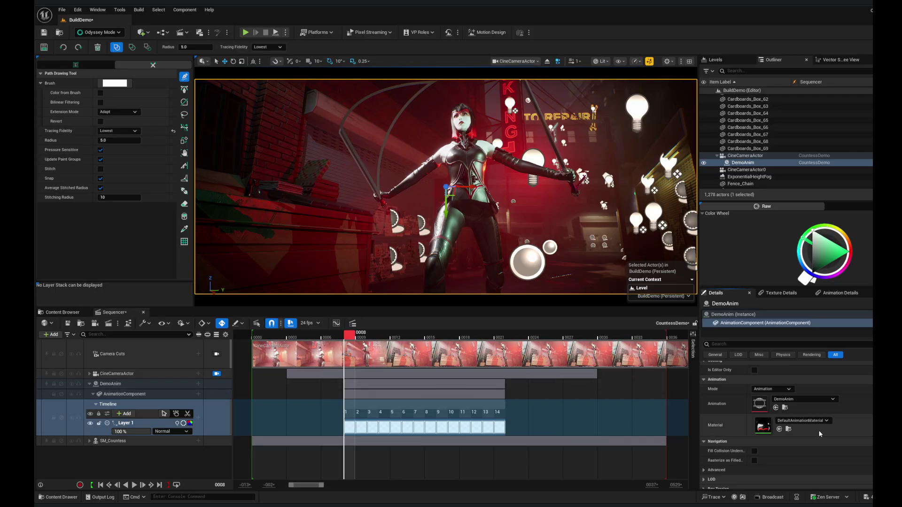
left_click(792, 430)
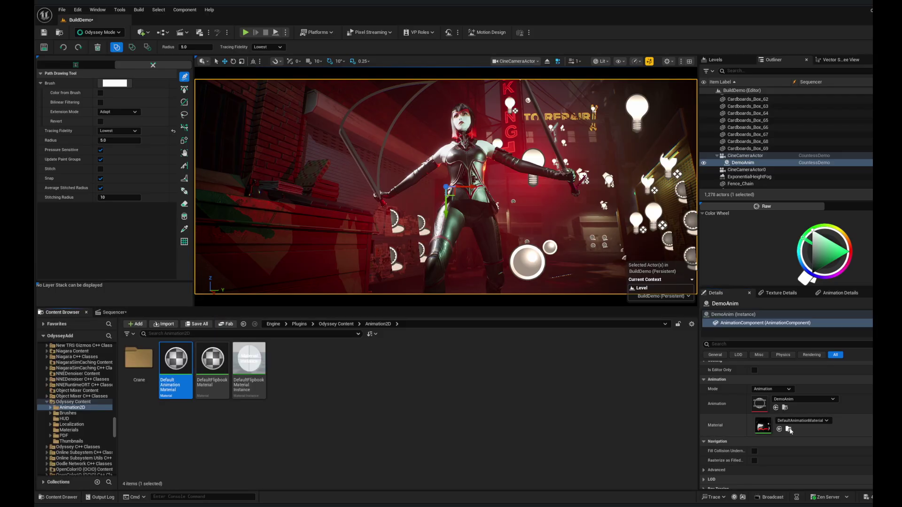
Step: Copy DefaultAnimationMaterial from the Odyssey plugin's Animation2D folder into the project's Demo folder and open that folder
mouse_move(175, 364)
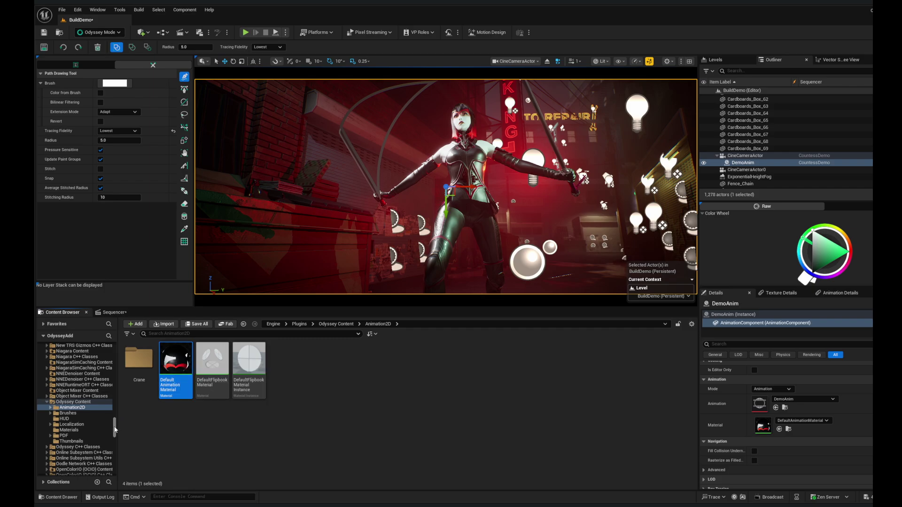
left_click_drag(115, 429, 114, 358)
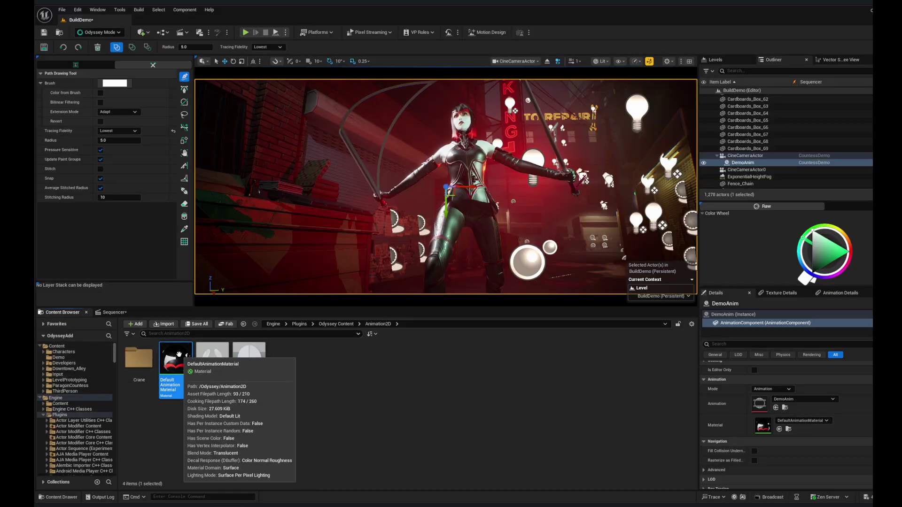
left_click_drag(178, 356, 63, 362)
left_click(90, 381)
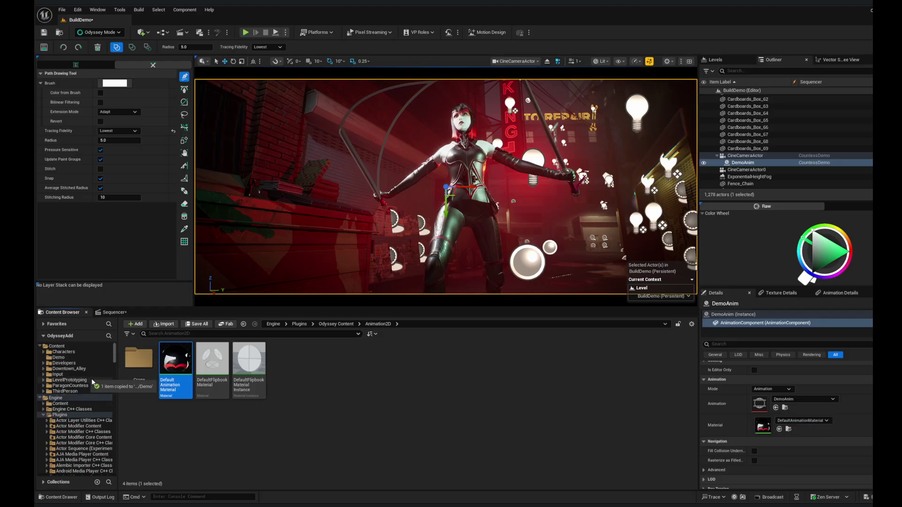
left_click(58, 358)
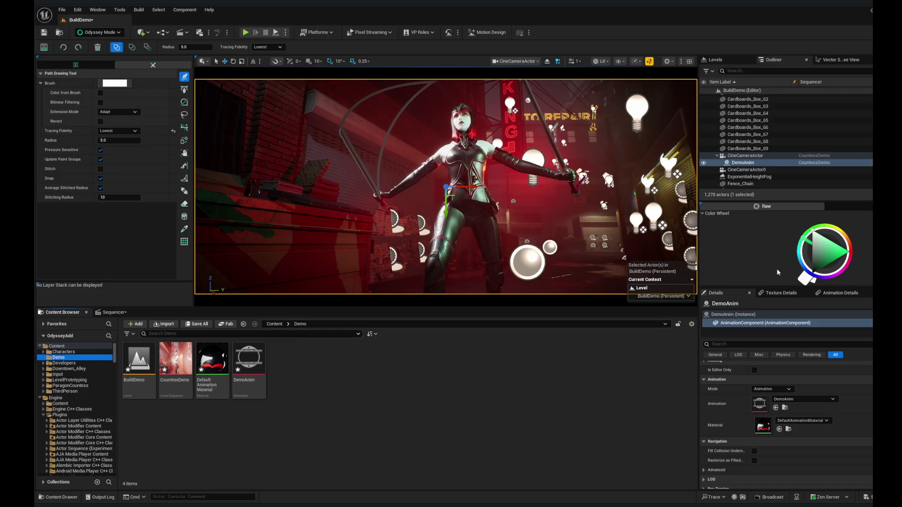
Step: Connect the Base Color source node to Emissive Color in the copied DefaultAnimationMaterial, then save and close the material
left_click(207, 360)
double_click(208, 361)
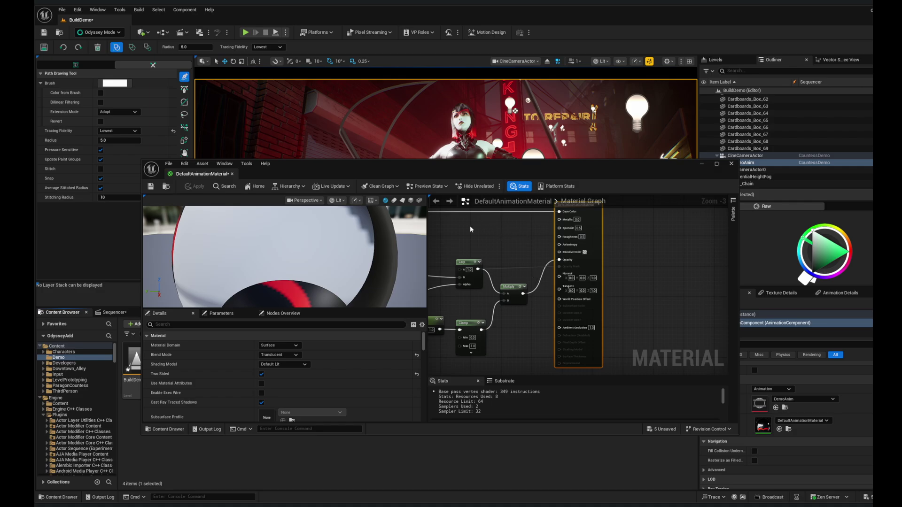
right_click_drag(478, 227, 542, 228)
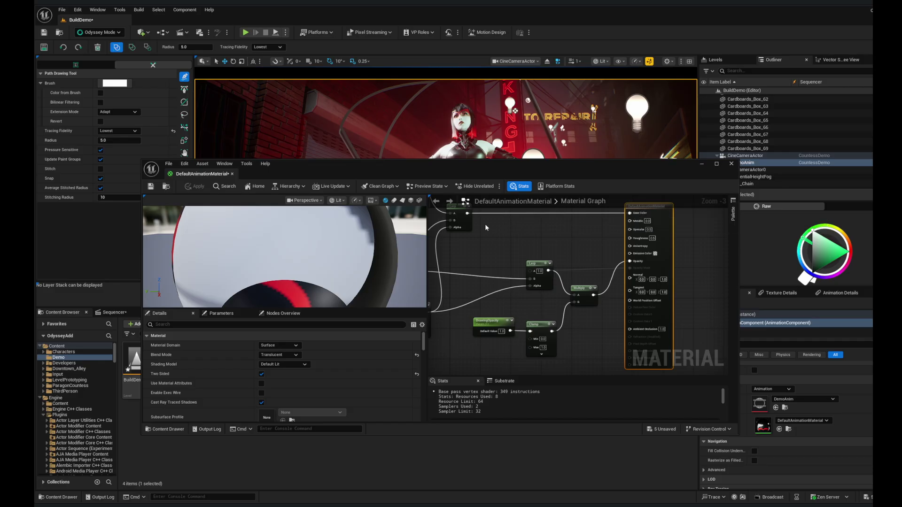
left_click_drag(467, 214, 629, 261)
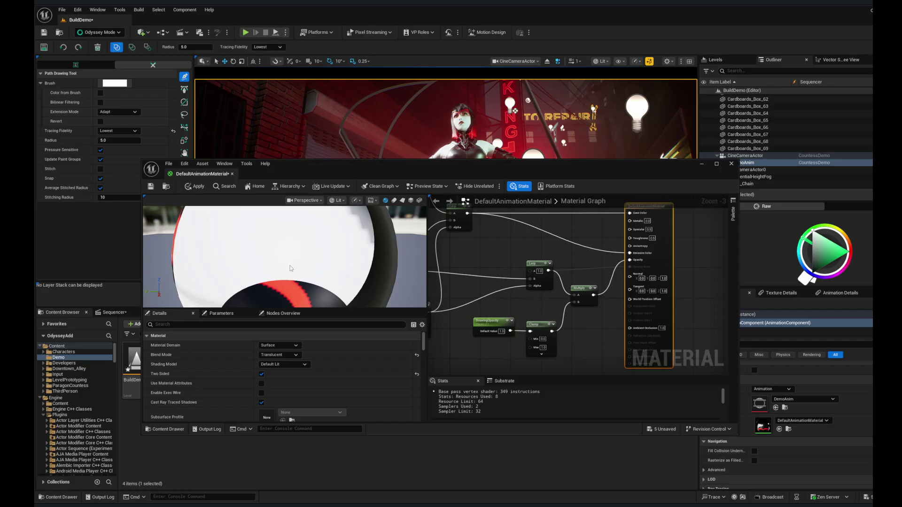
left_click(150, 188)
left_click(232, 173)
Step: Assign the Demo folder's DefaultAnimationMaterial to DemoAnim's animation component and select Scene in the vector scene view
mouse_move(209, 365)
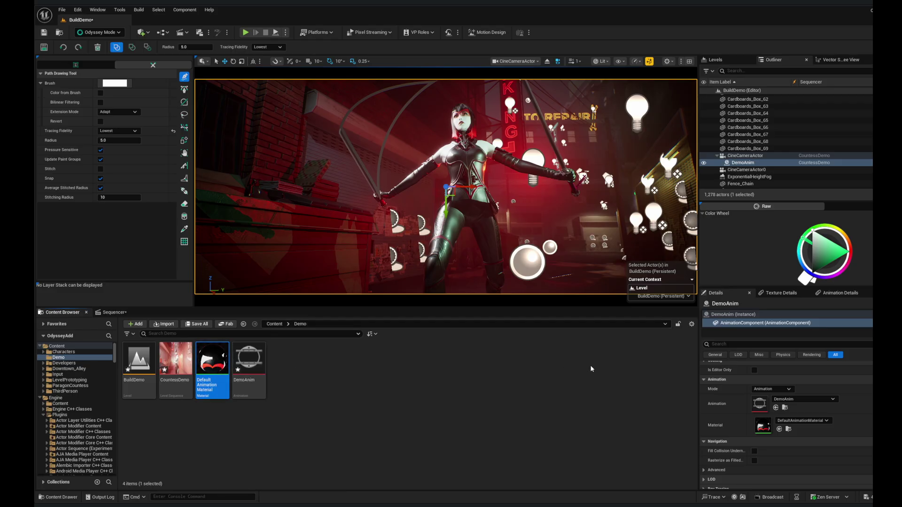
left_click_drag(211, 362, 769, 426)
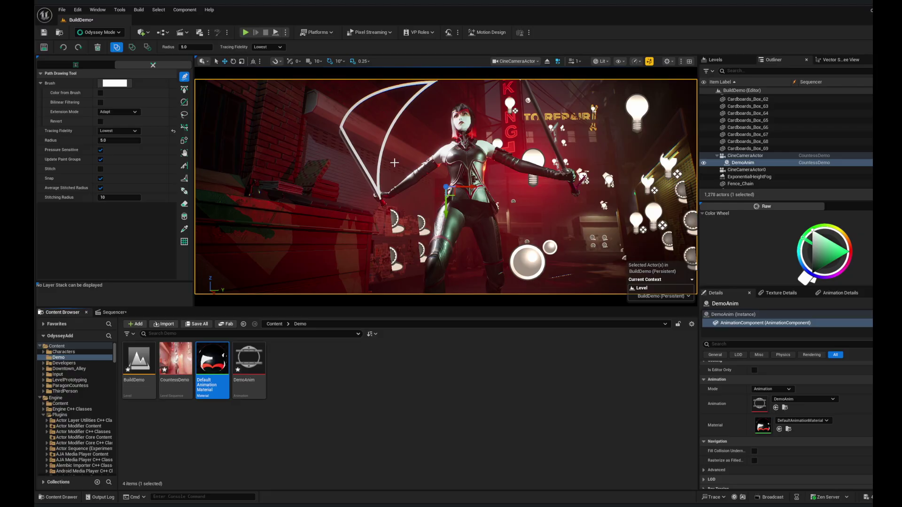
left_click(840, 61)
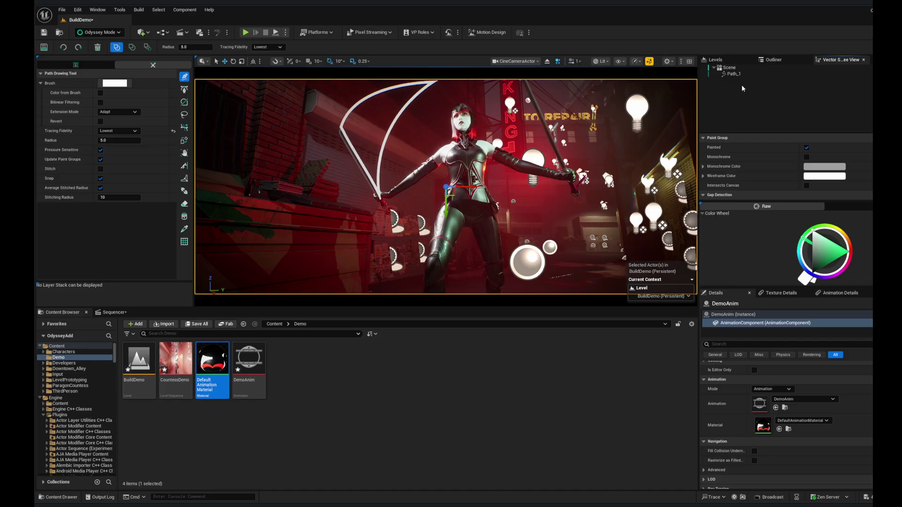
left_click(746, 68)
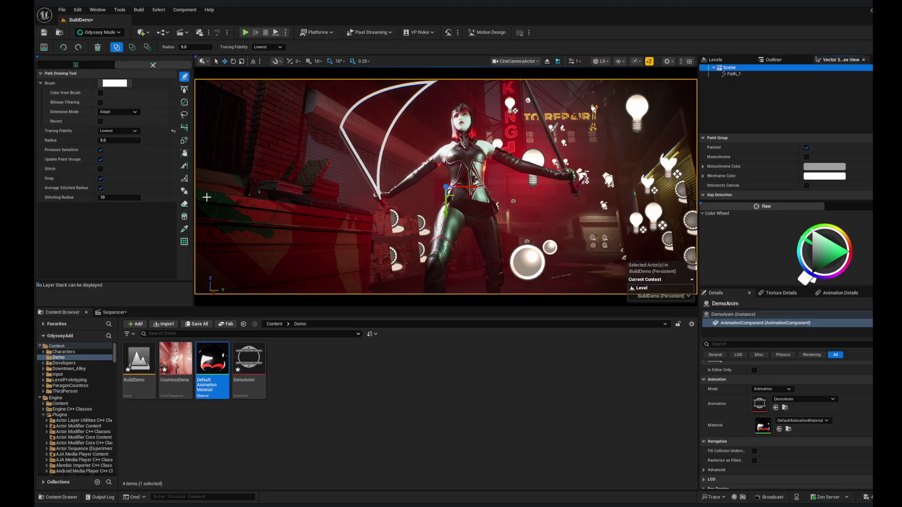
Step: Set the Paint Bucket tool to a Linear Gradient and make its Color 1 a deep blue
left_click(184, 216)
left_click(117, 93)
left_click(115, 106)
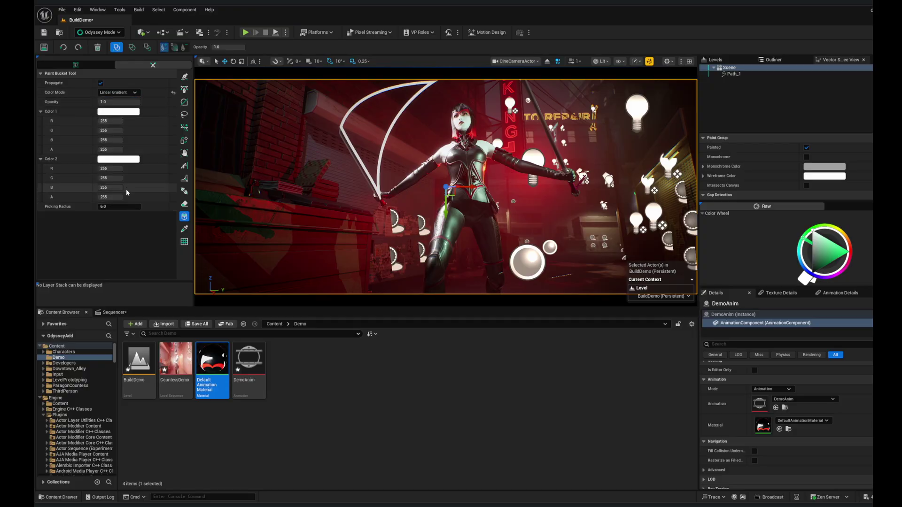
left_click(119, 111)
left_click(137, 136)
left_click_drag(222, 141, 224, 167)
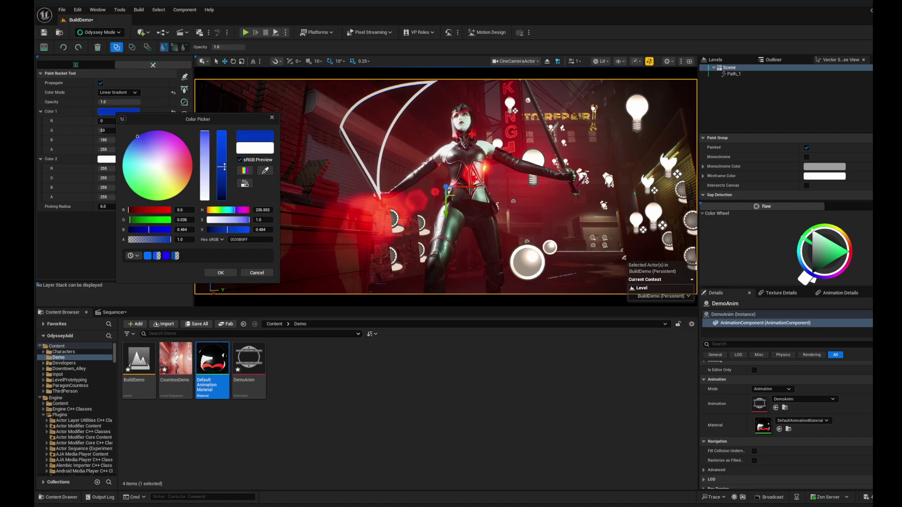
left_click(221, 273)
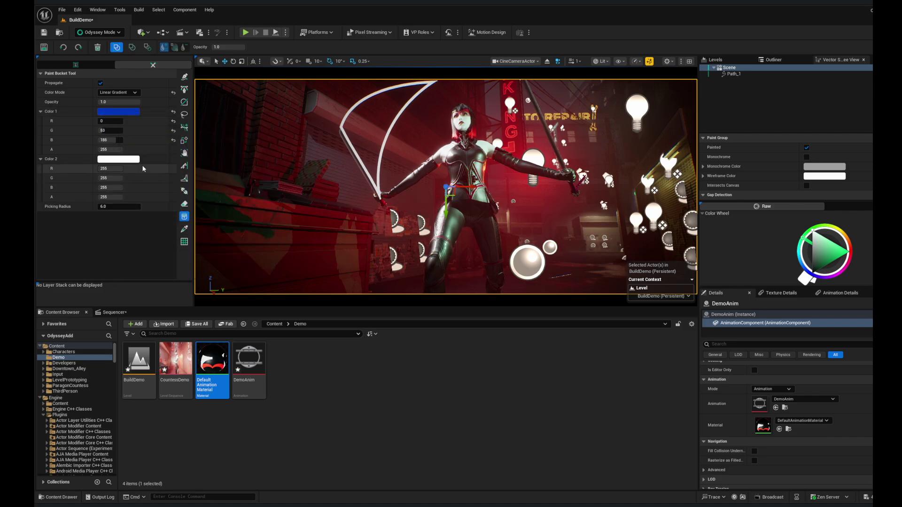
Step: Set Color 1's alpha to 0 and Color 2's alpha to 240, and fill the sword trail shape with the gradient
left_click_drag(121, 149, 96, 149)
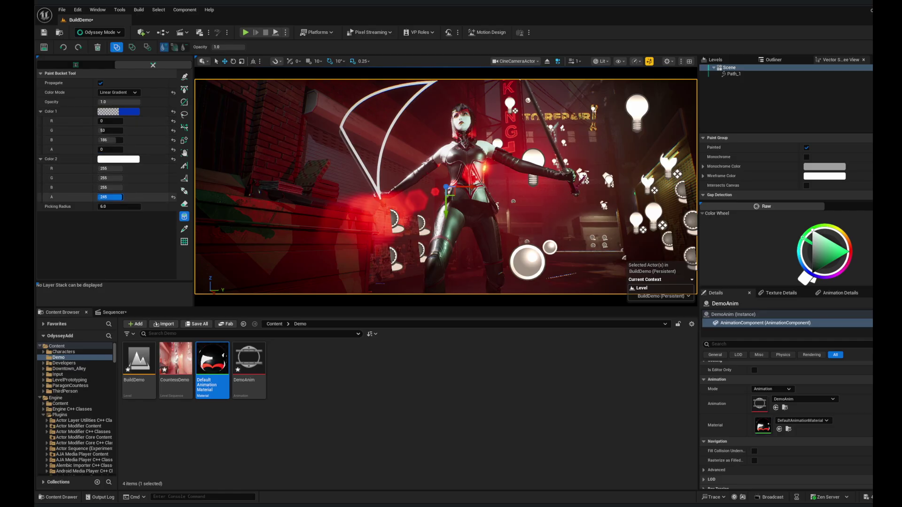
left_click_drag(110, 196, 104, 197)
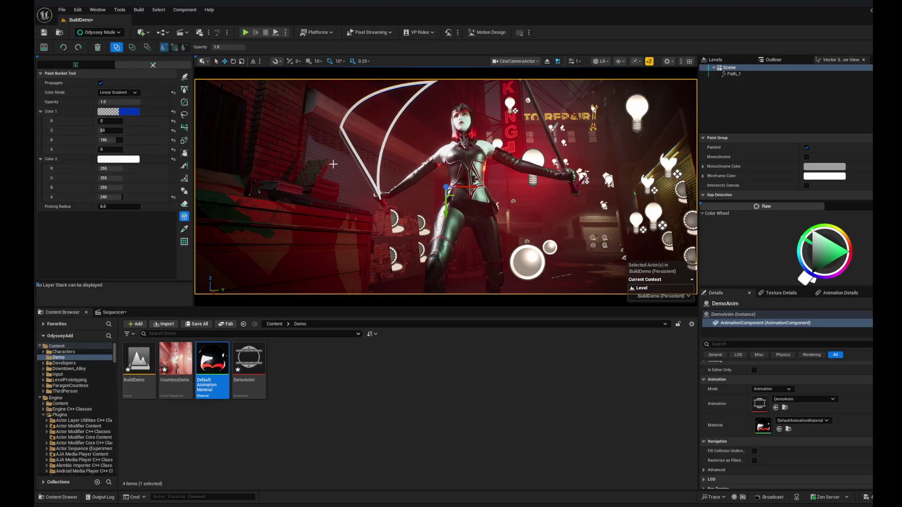
left_click_drag(368, 125, 369, 152)
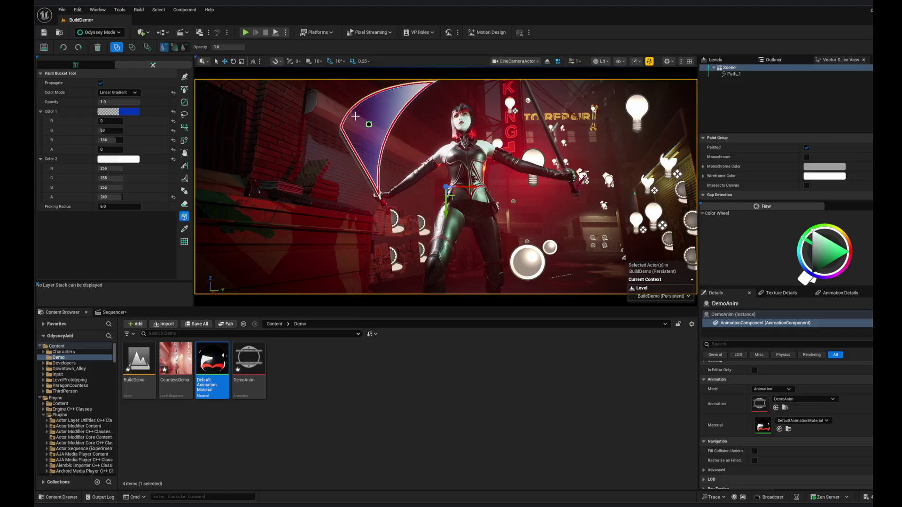
Step: Reorient and stretch the trail fill's gradient diagonally, with blue toward the trail's upper tip and white toward the blade
left_click(378, 123)
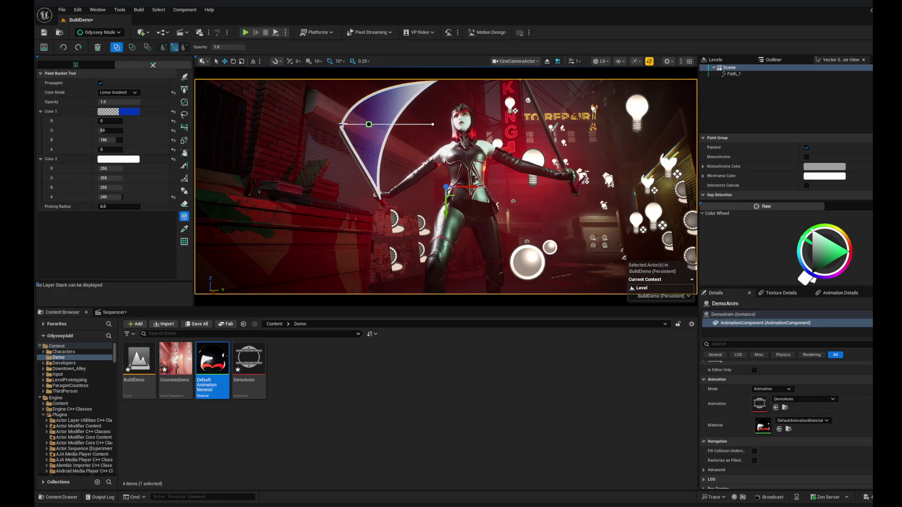
left_click_drag(339, 124, 356, 151)
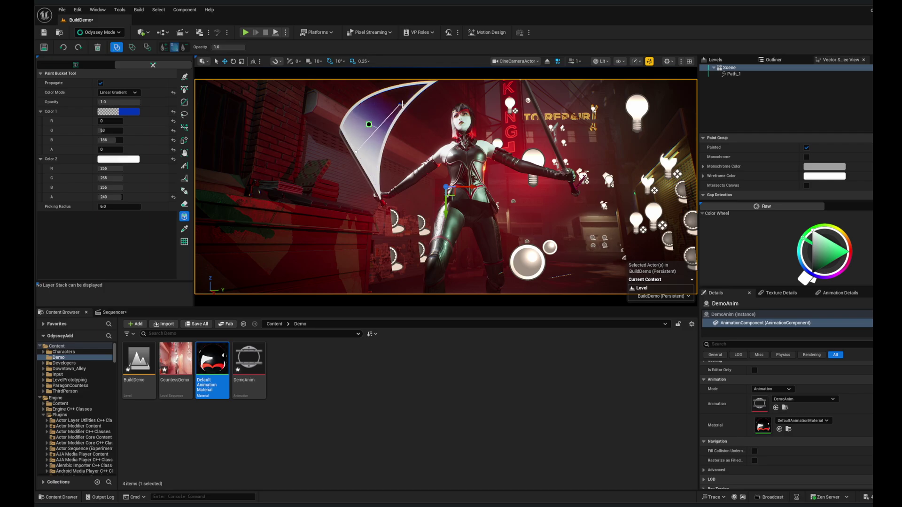
left_click_drag(399, 104, 429, 88)
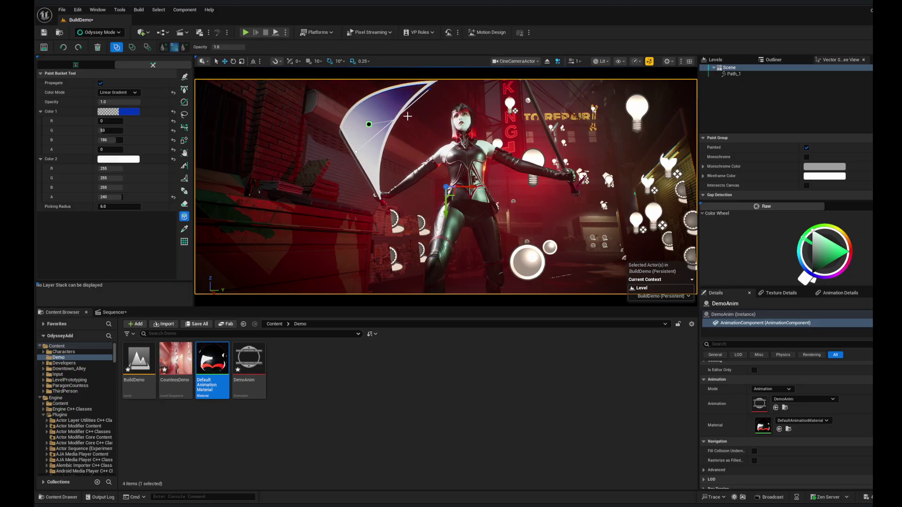
left_click(385, 119)
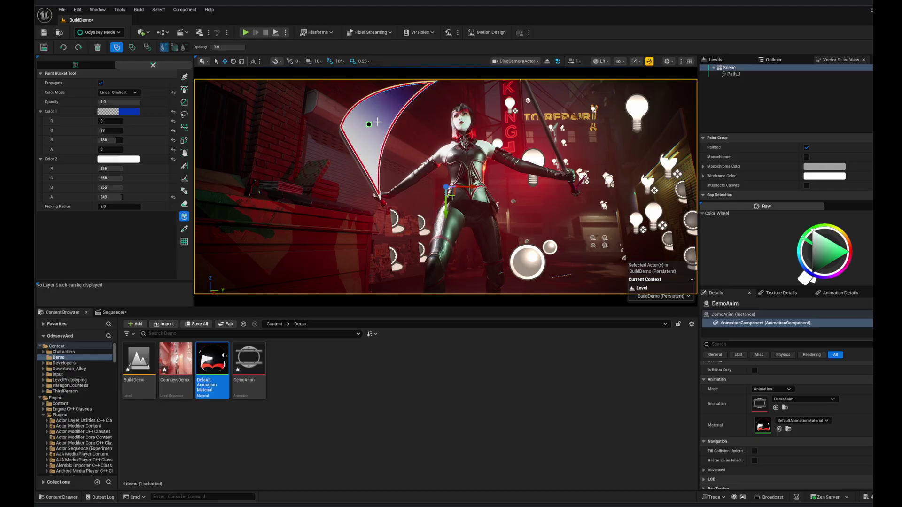
Step: Hide the trail's white outline by turning off Visible for Path_1, leaving only the gradient fill
left_click(735, 74)
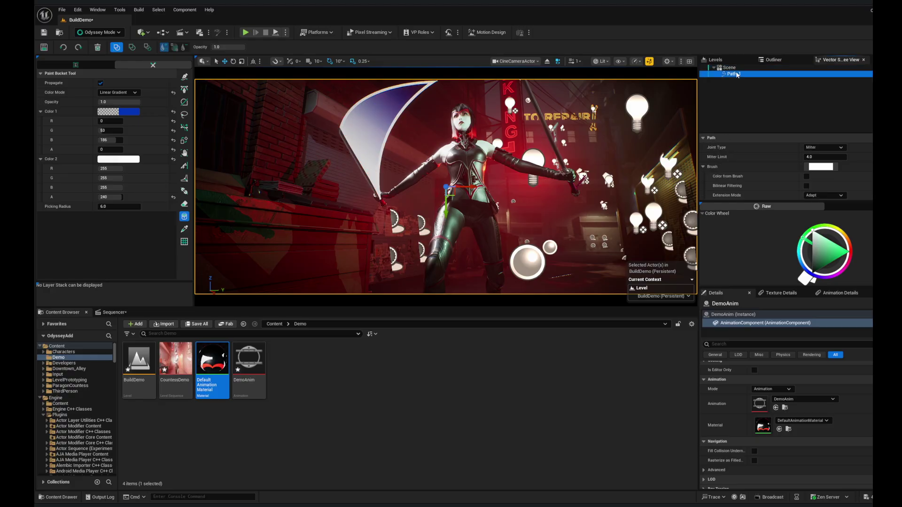
scroll(775, 170, "down", 3)
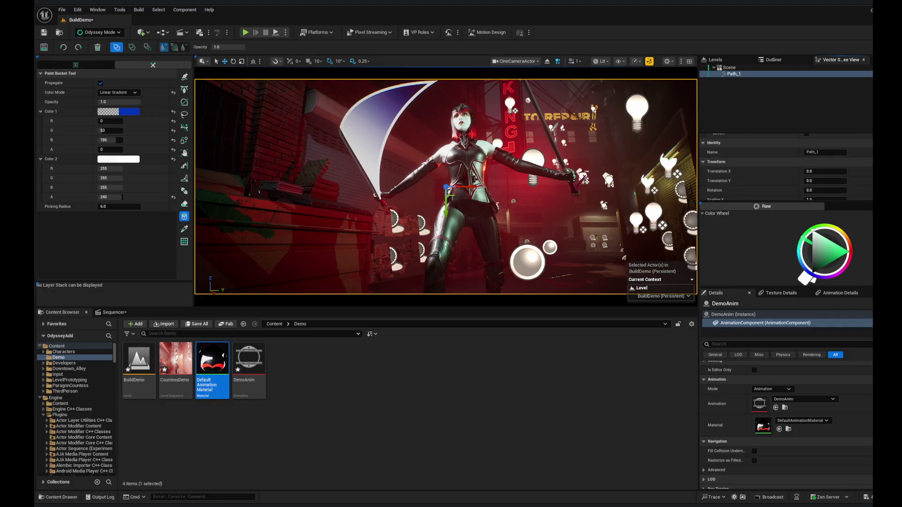
scroll(796, 179, "down", 1)
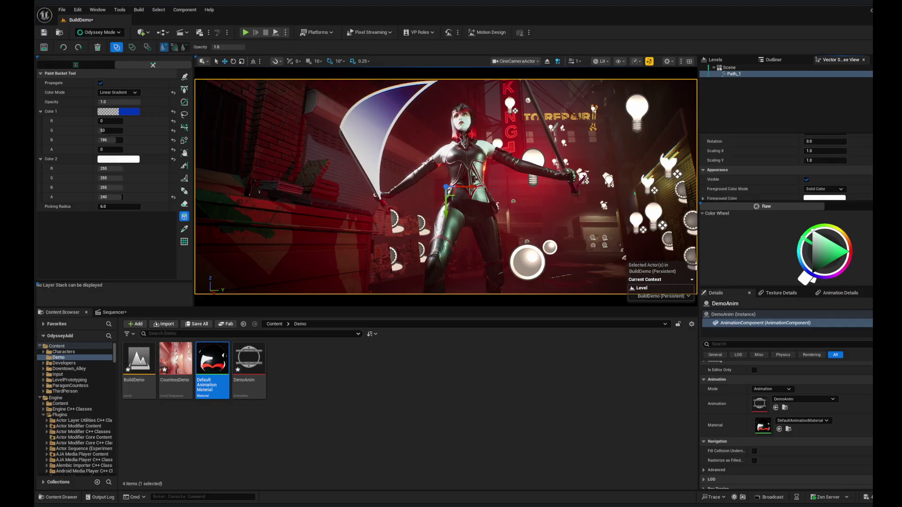
left_click(807, 180)
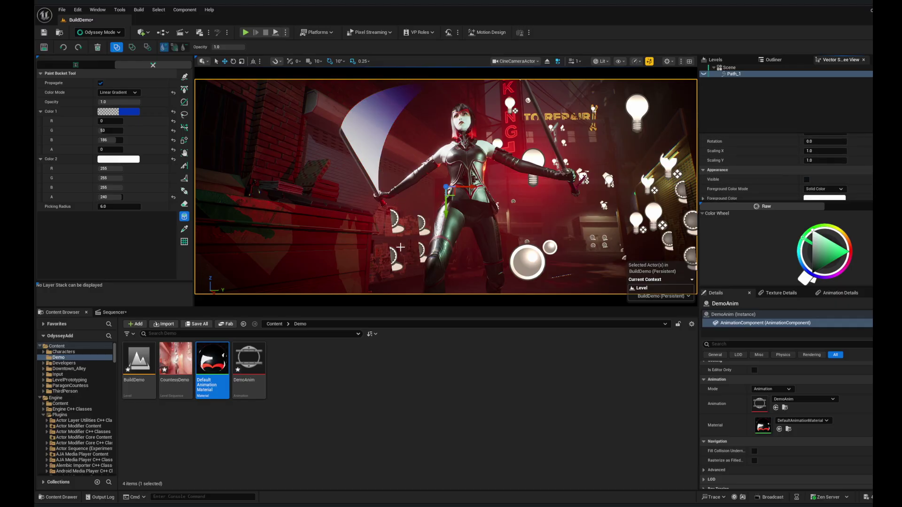
Step: Nudge the trail path's point at the sword tip slightly inward with the Path Edit tool
left_click(375, 125)
left_click(185, 89)
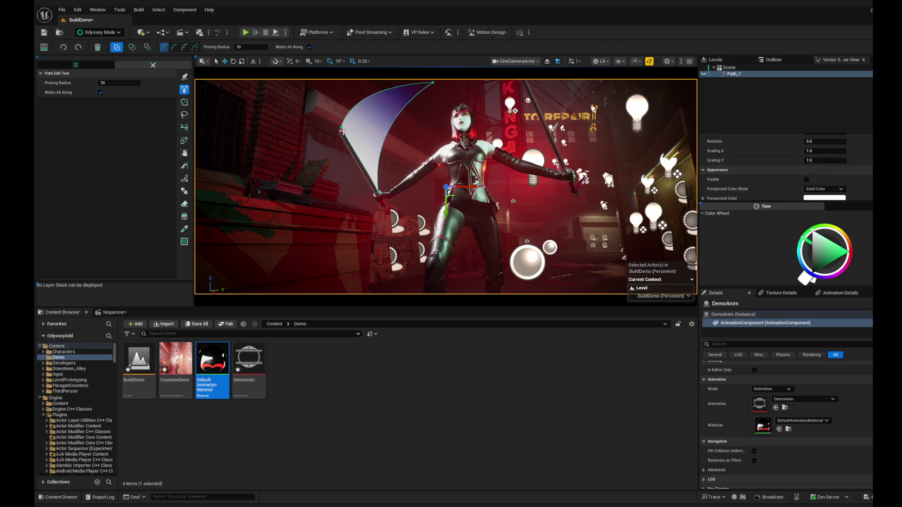
left_click_drag(340, 127, 345, 127)
Step: Copy Path_1 from frame 8 and paste it into the empty drawing at frame 9 in Sequencer
left_click(735, 74)
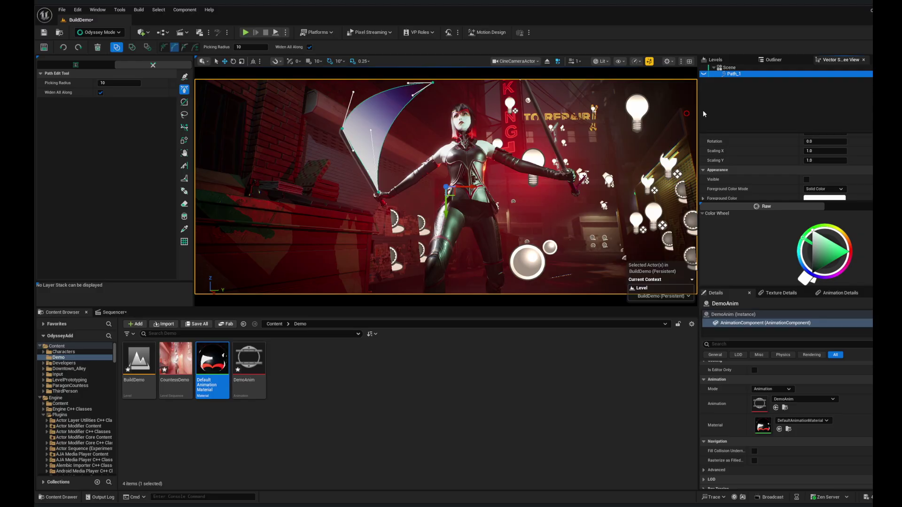
left_click(115, 312)
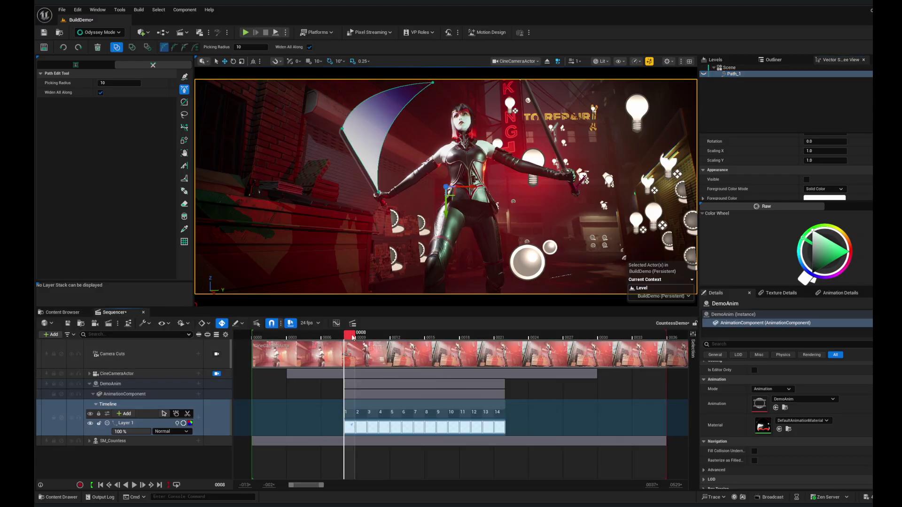
left_click_drag(353, 336, 360, 338)
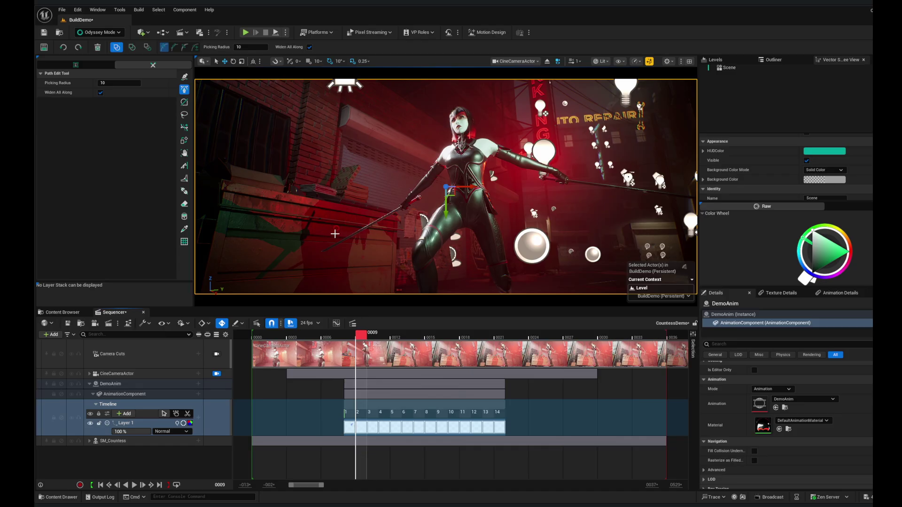
left_click(377, 216)
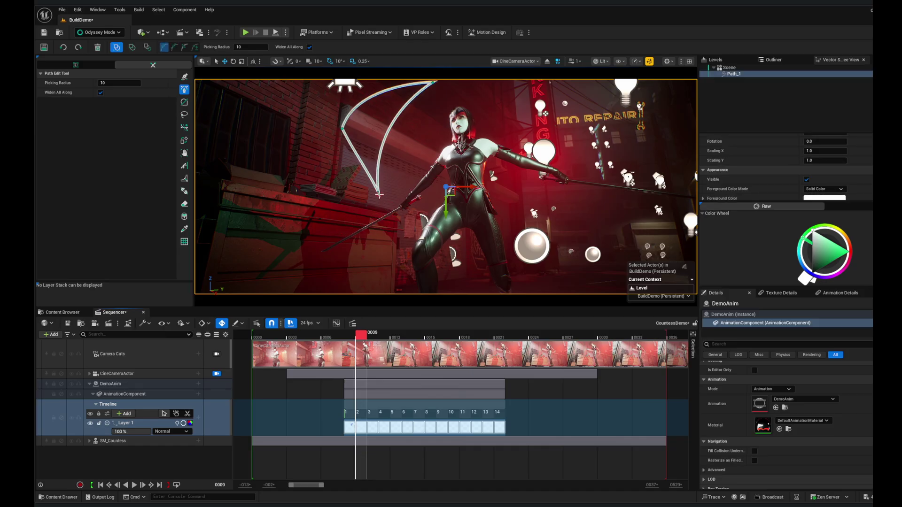
Step: Move the copied path's points at frame 9 to the sword's hilt and tip, and bring the trailing end down closer
left_click_drag(380, 193, 399, 207)
left_click_drag(342, 128, 324, 251)
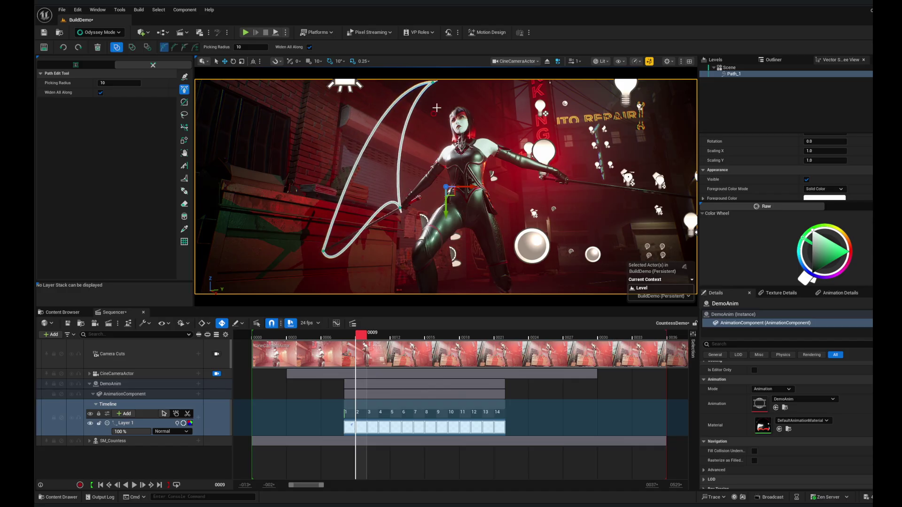
left_click_drag(432, 82, 372, 123)
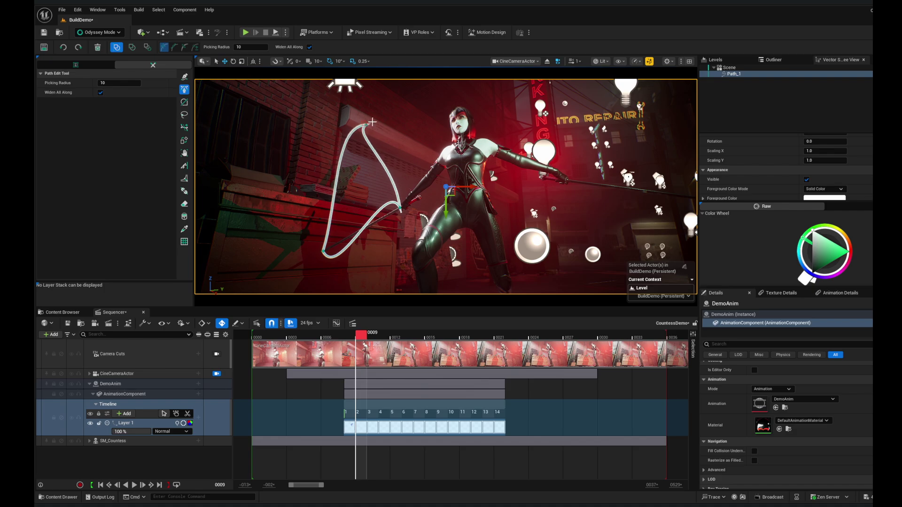
Step: Adjust the path's tangent handles to straighten the edge along the blade and curve the inner trail edge inward
left_click_drag(338, 282, 352, 239)
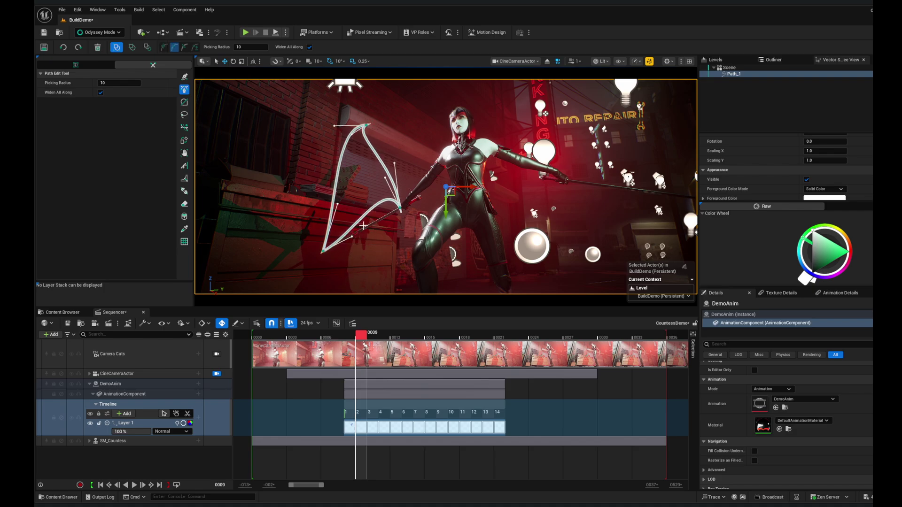
left_click_drag(385, 177, 378, 221)
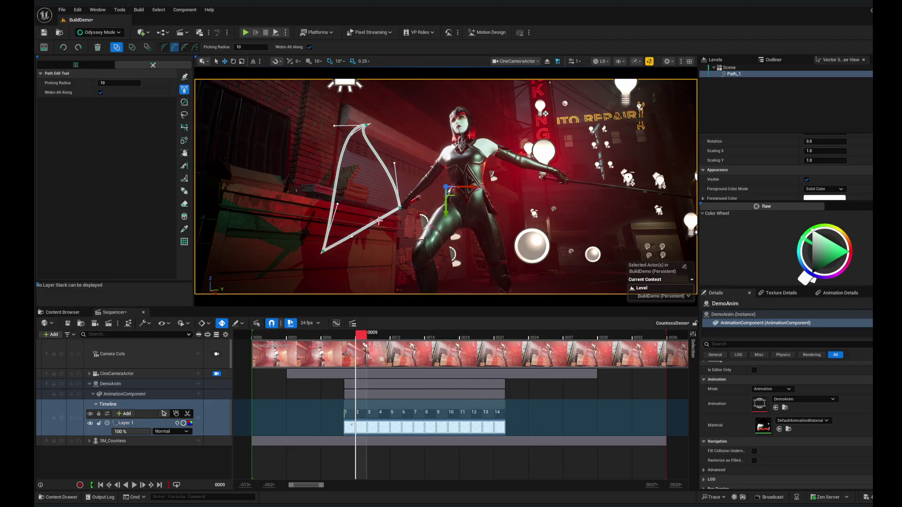
left_click_drag(395, 163, 360, 182)
key("q")
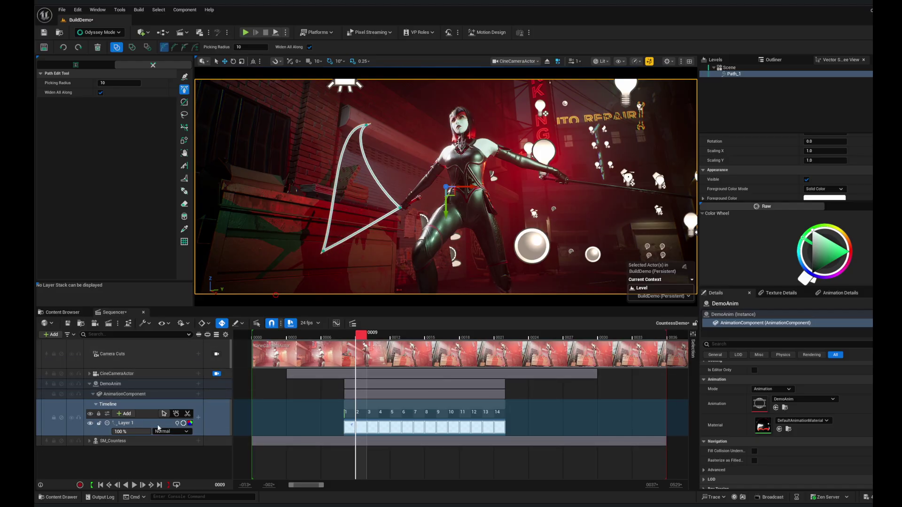
Step: Turn on Layer 1's light table and reshape the path's upper point and inner curve against the previous frame's trail
left_click(177, 424)
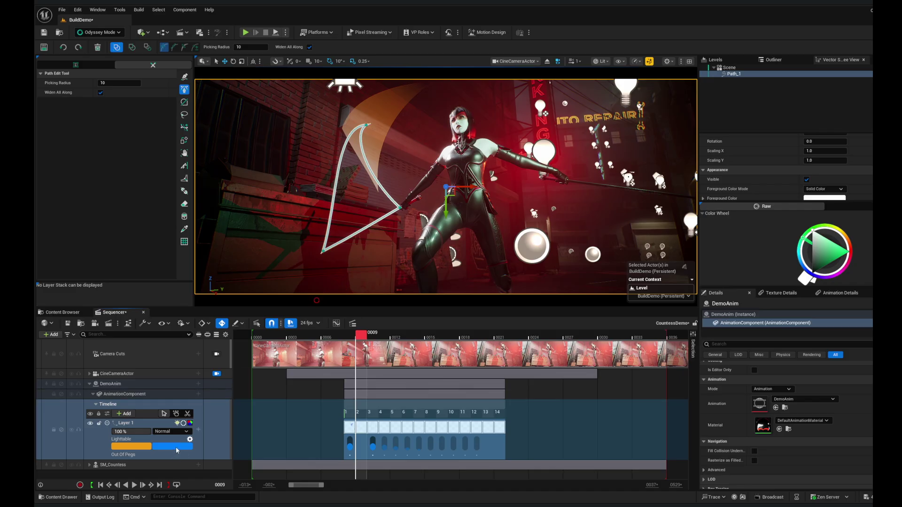
left_click(350, 442)
left_click_drag(367, 125, 379, 150)
key("2")
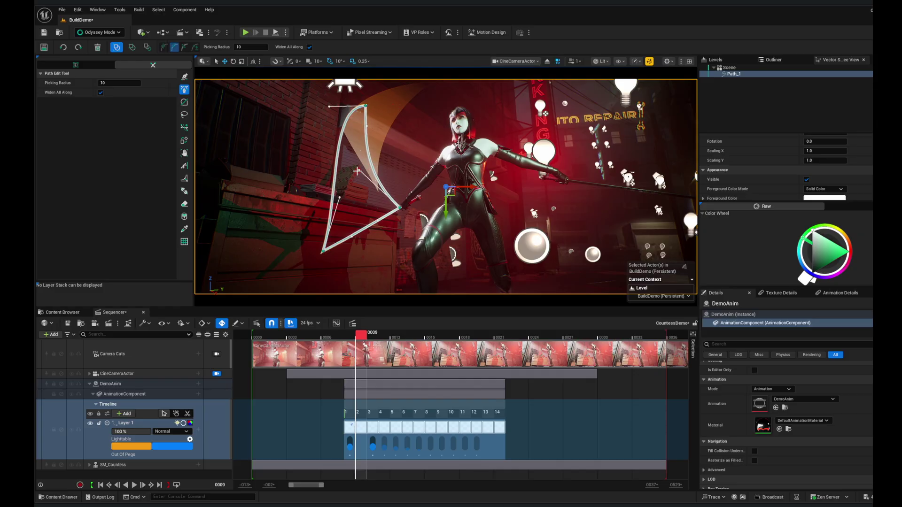
key("1")
key("2")
left_click_drag(361, 170, 357, 173)
key("1")
key("2")
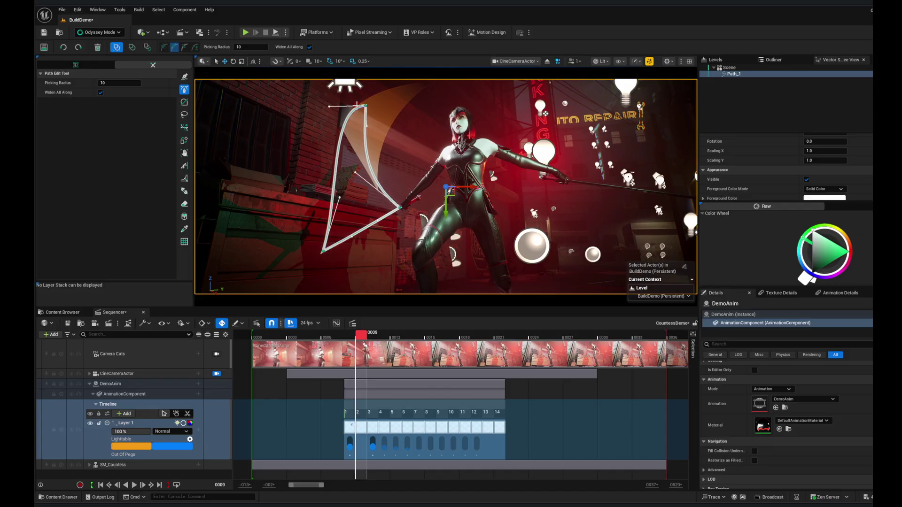
Step: Sharpen the path's upper end and bow its outer edge outward into a crescent using the tangent handles
left_click_drag(328, 106, 330, 127)
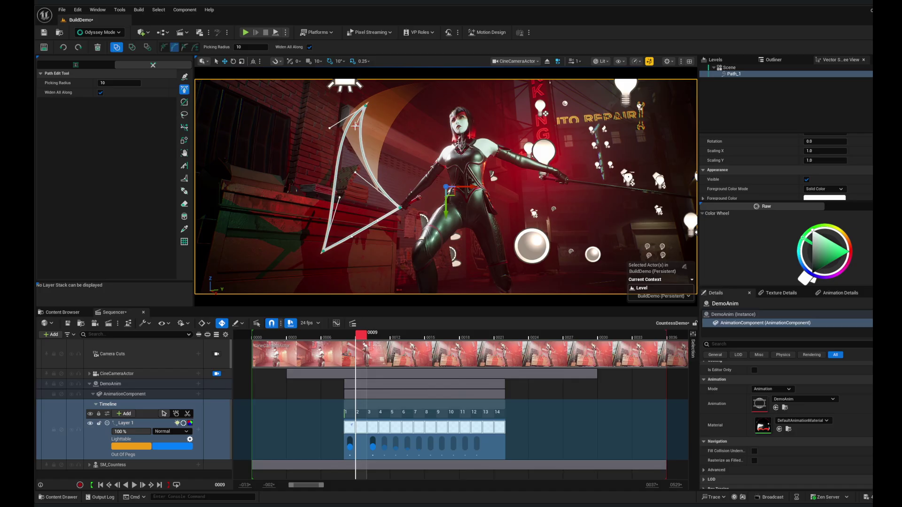
key("1")
key("2")
left_click_drag(340, 197, 310, 194)
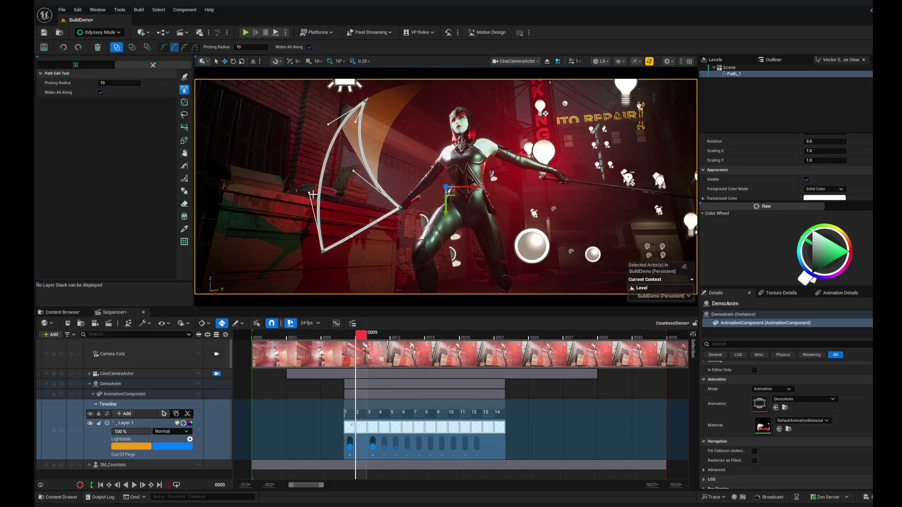
key("1")
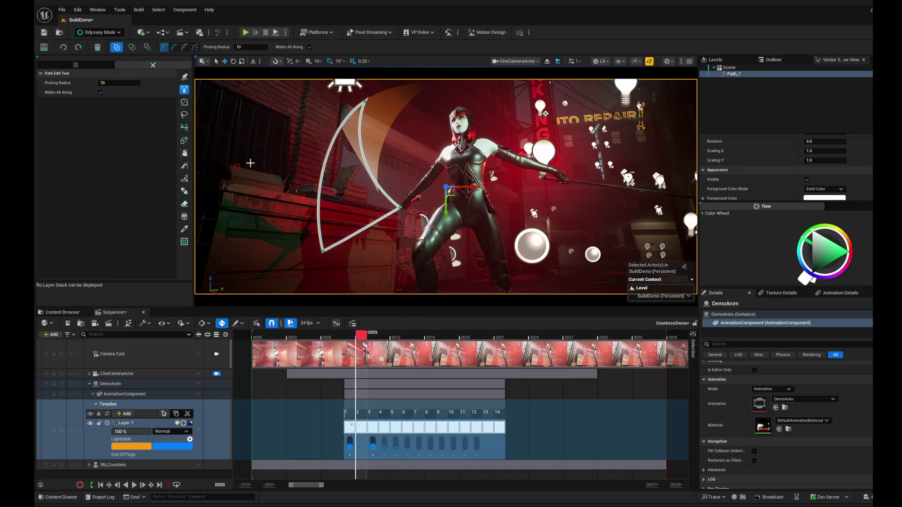
Step: Fill frame 9's trail shape with the blue-to-white linear gradient, with Scene selected as the fill's target
left_click(184, 216)
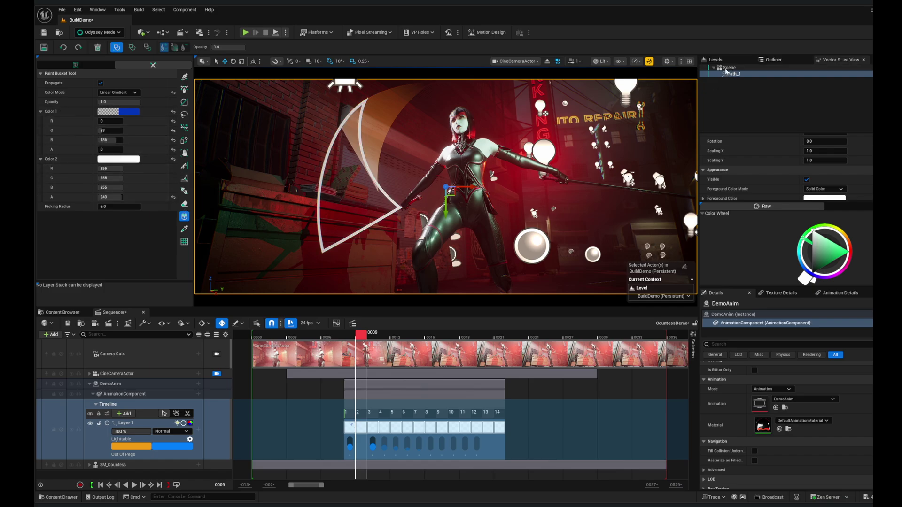
left_click(375, 198)
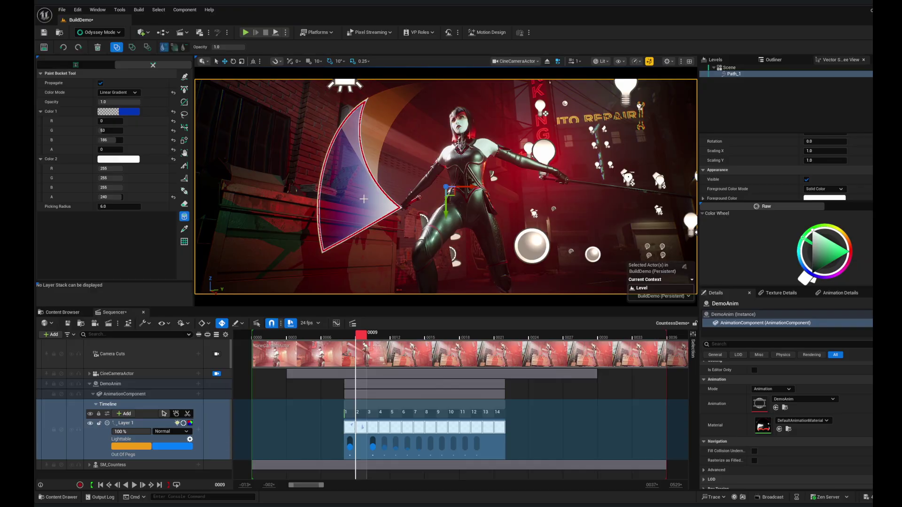
left_click(362, 198)
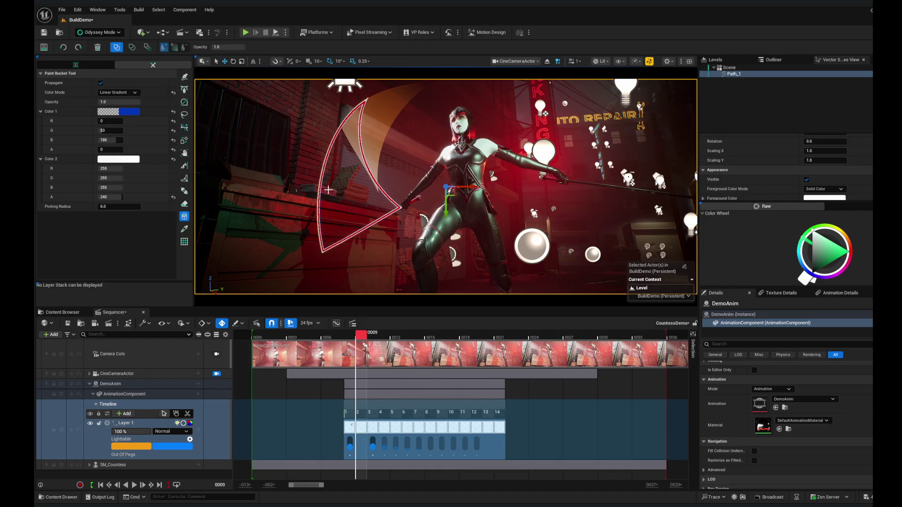
left_click(727, 68)
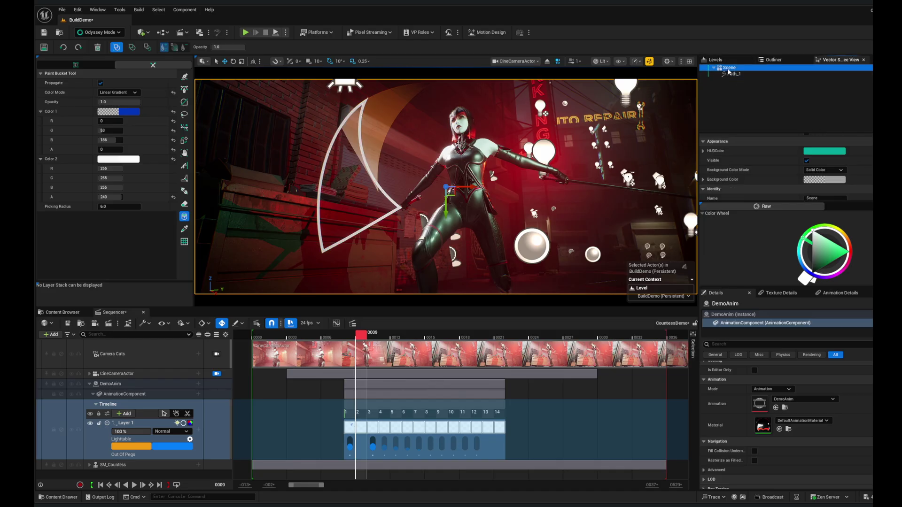
left_click(348, 194)
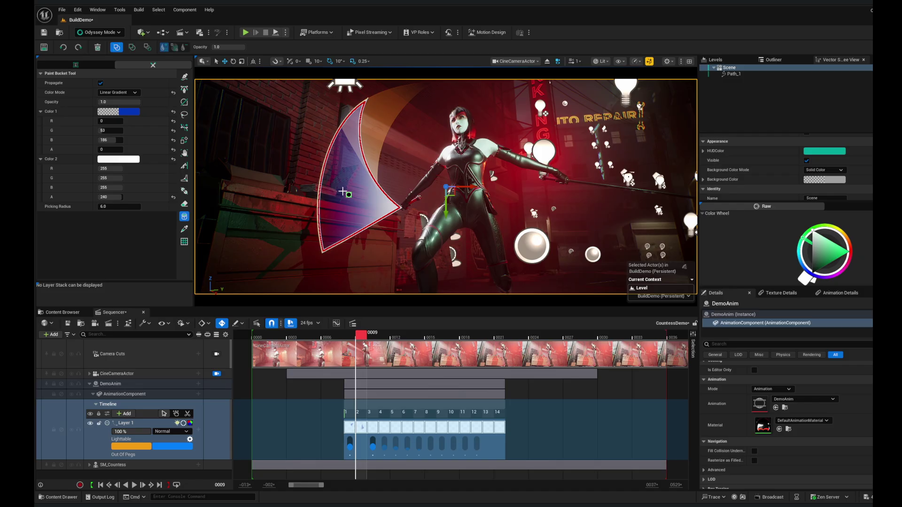
Step: Rotate frame 9's linear gradient so it runs from blue at the trail's upper edge to white along the lower edge
left_click(361, 205)
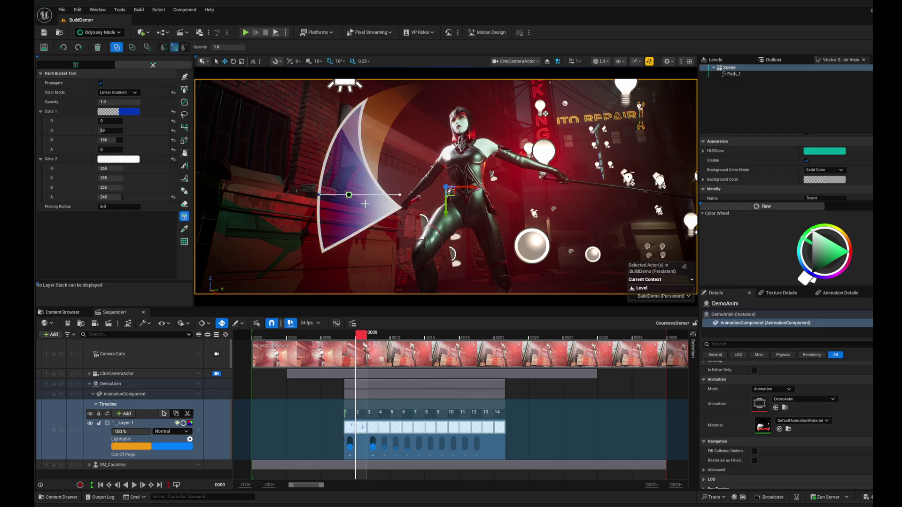
left_click_drag(317, 194, 334, 121)
left_click_drag(400, 194, 380, 244)
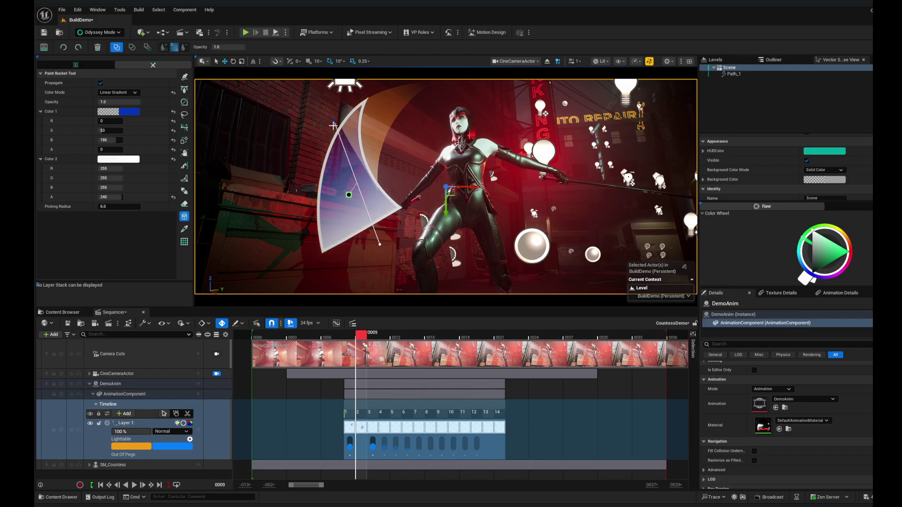
left_click(344, 212)
Step: Hide Path_1's outline and turn off Layer 1's light table
left_click(734, 74)
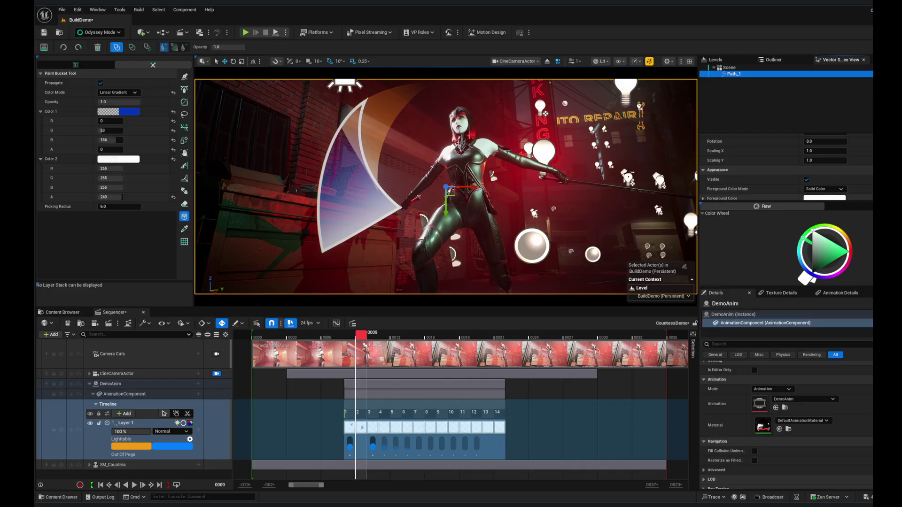
left_click(807, 180)
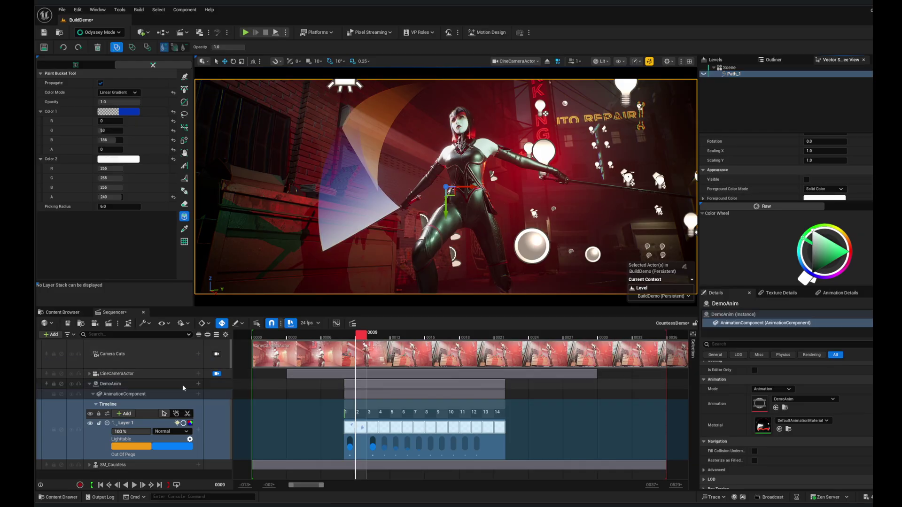
left_click(186, 424)
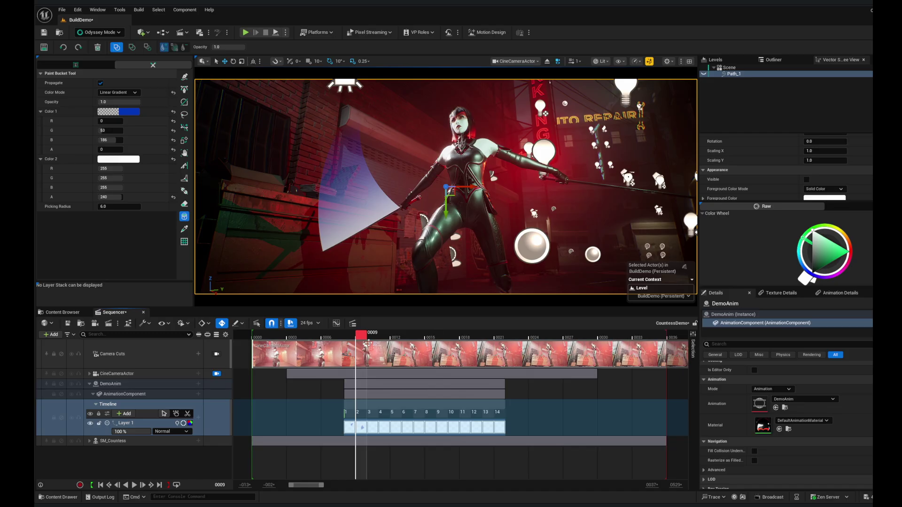
Step: With Scene selected, shorten the trail's gradient by pulling its white end closer to the middle of the fill
mouse_move(361, 336)
left_mouse_down()
mouse_move(349, 336)
mouse_move(364, 342)
left_mouse_up()
left_click(728, 67)
left_click(347, 194)
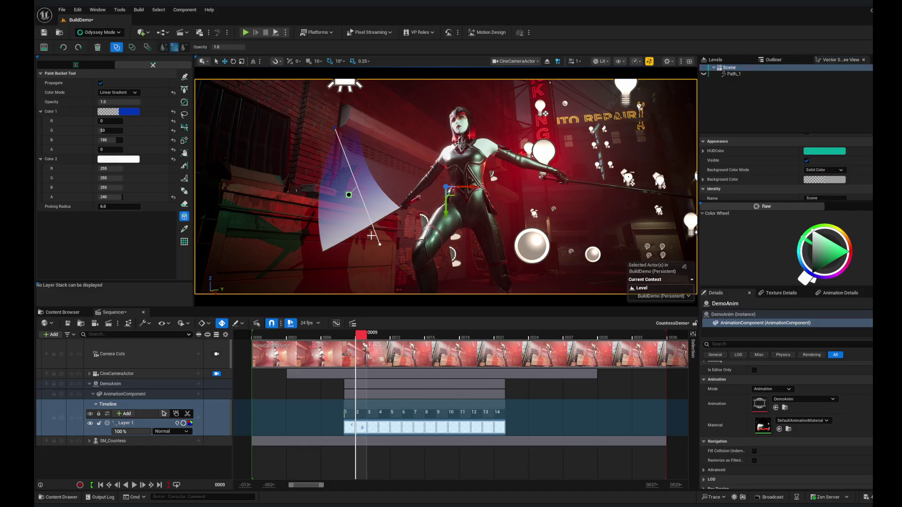
left_click_drag(381, 244, 364, 231)
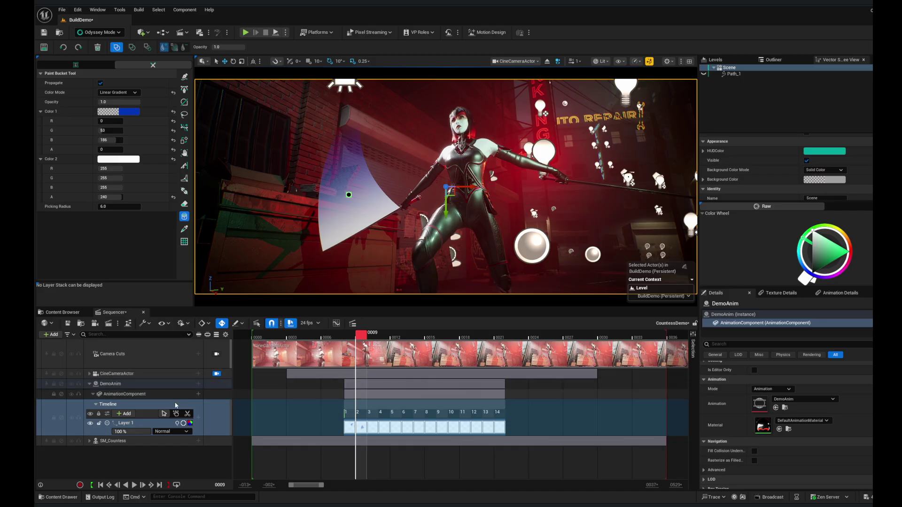
Step: Add a raster image layer above Layer 1, try a pen stroke near the sword tip on frame 15, and undo it
left_click(125, 414)
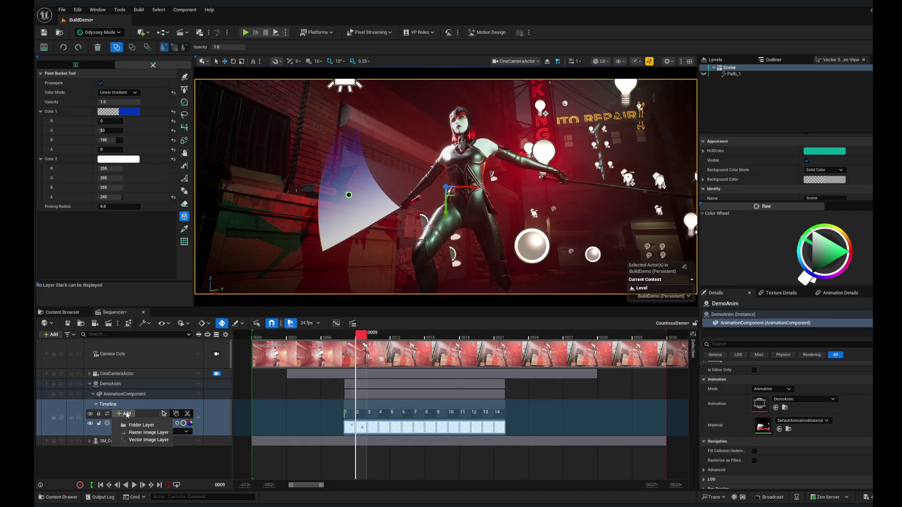
left_click(147, 432)
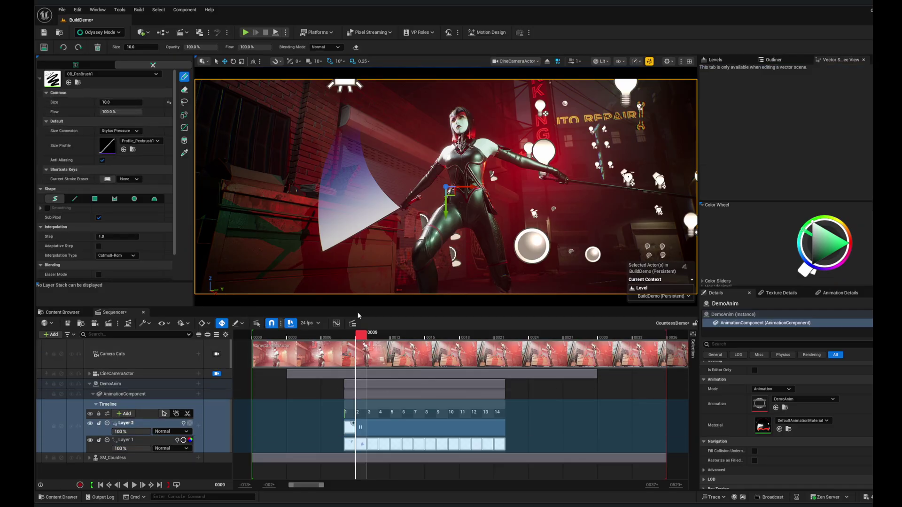
left_click_drag(362, 338, 430, 340)
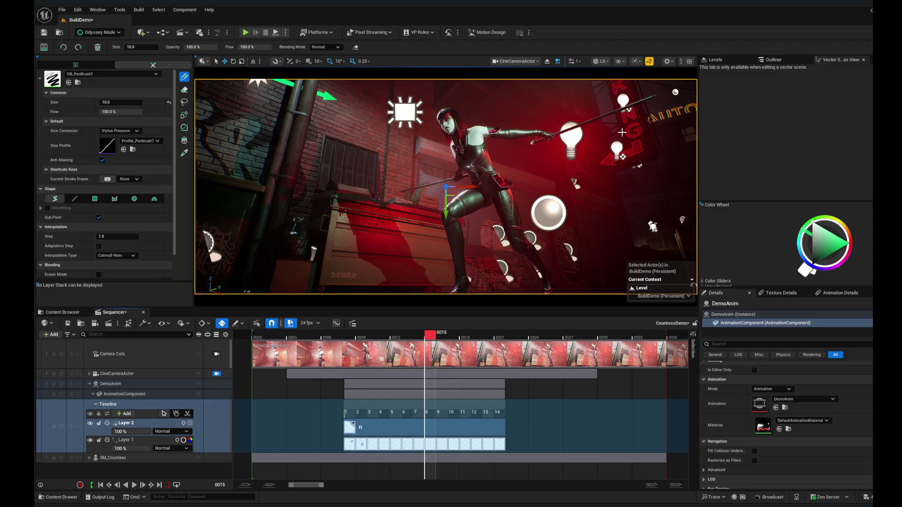
mouse_move(652, 98)
left_mouse_down()
mouse_move(638, 120)
mouse_move(638, 110)
mouse_move(614, 114)
mouse_move(648, 100)
left_mouse_up()
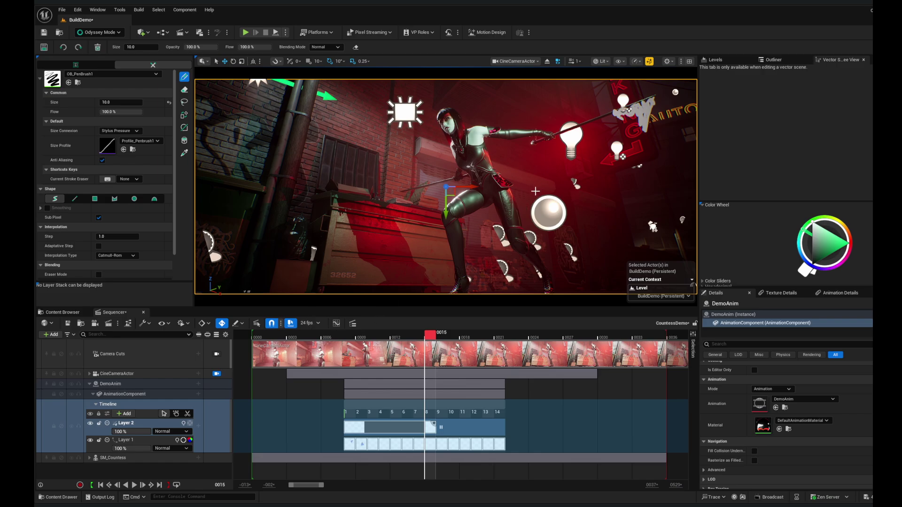
key("ctrl+z")
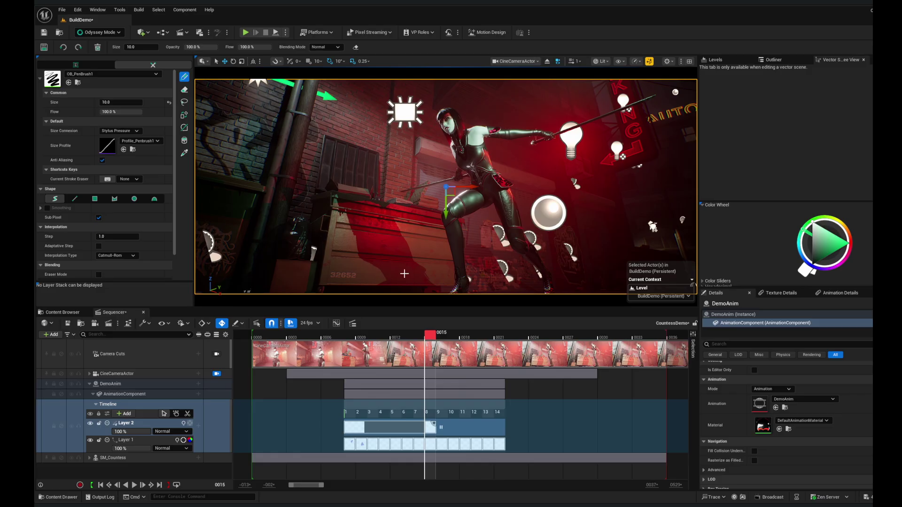
Step: Switch to the OB_Watercolor brush at size 67 and paint smoke along the ground around the character's feet on frame 15
left_click(115, 74)
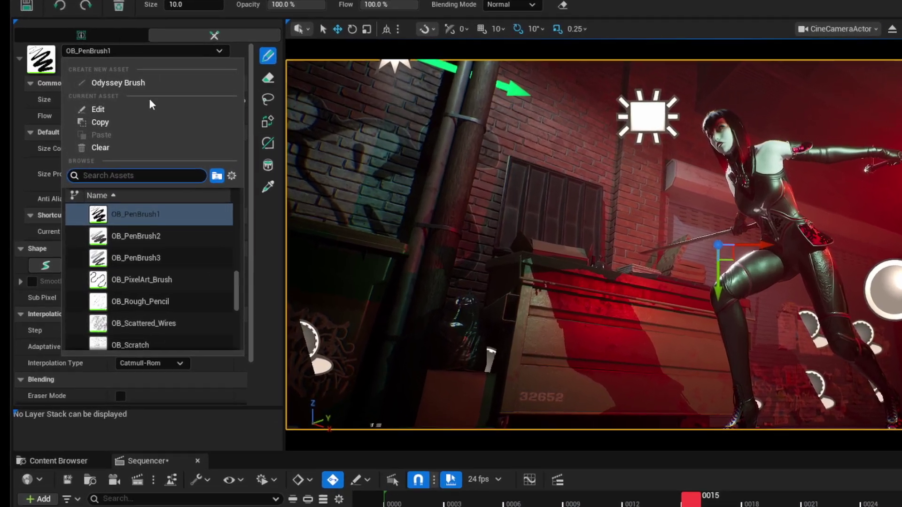
left_click_drag(236, 283, 238, 302)
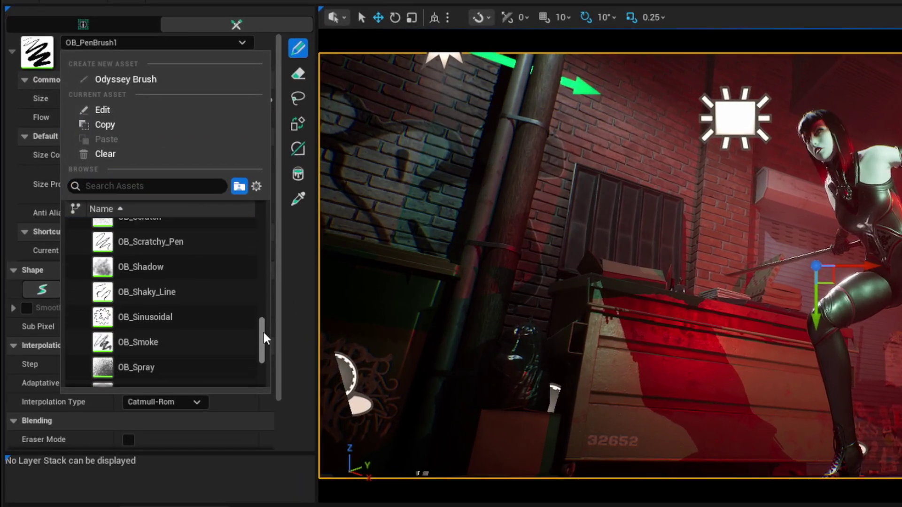
left_click_drag(264, 331, 268, 351)
left_click(143, 331)
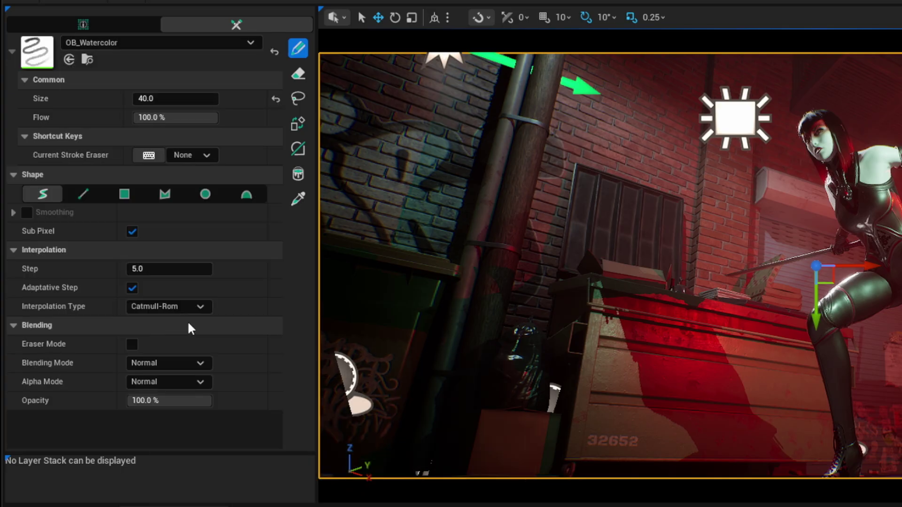
left_click_drag(134, 94, 155, 95)
left_click_drag(849, 465, 814, 439)
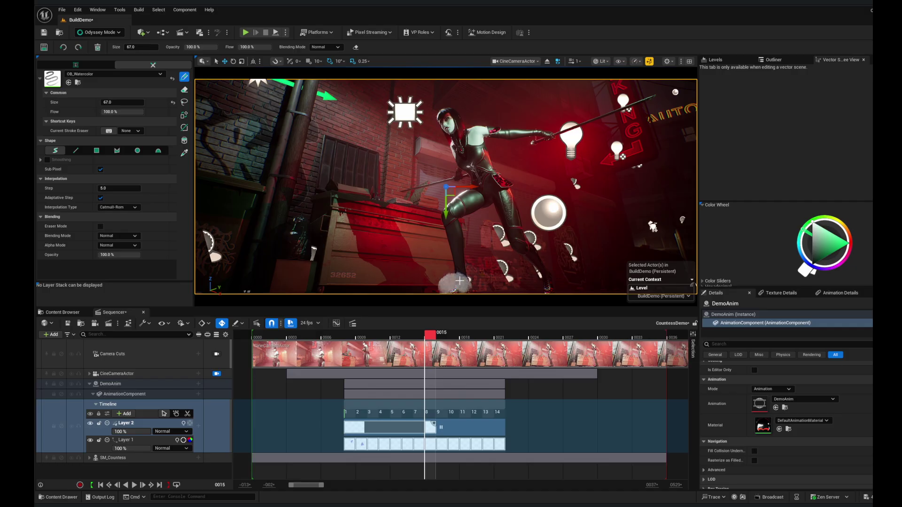
mouse_move(445, 274)
left_mouse_down()
mouse_move(359, 278)
mouse_move(402, 285)
mouse_move(415, 276)
mouse_move(454, 289)
mouse_move(540, 288)
left_mouse_up()
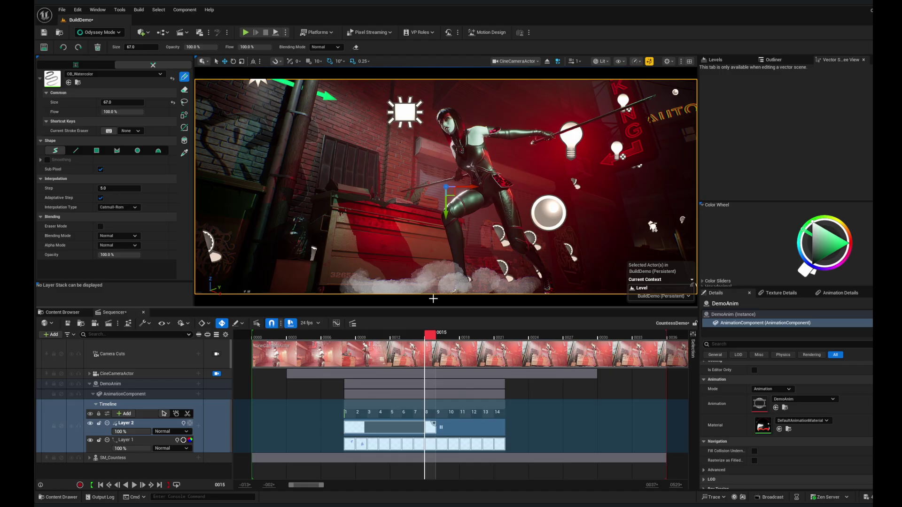
Step: Turn on Layer 2's light table and extend the layer with blank drawings from frame 15 to the end of the section
left_click(450, 340)
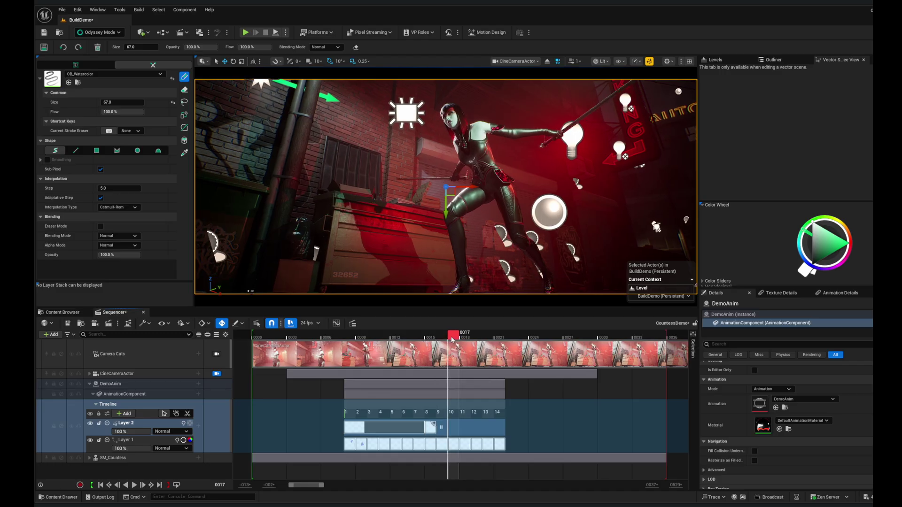
left_click_drag(449, 341, 431, 344)
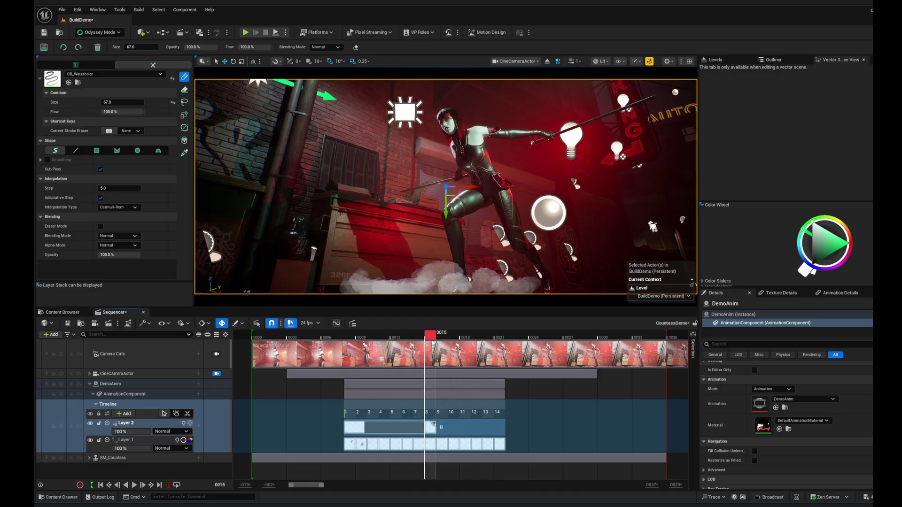
left_click(183, 424)
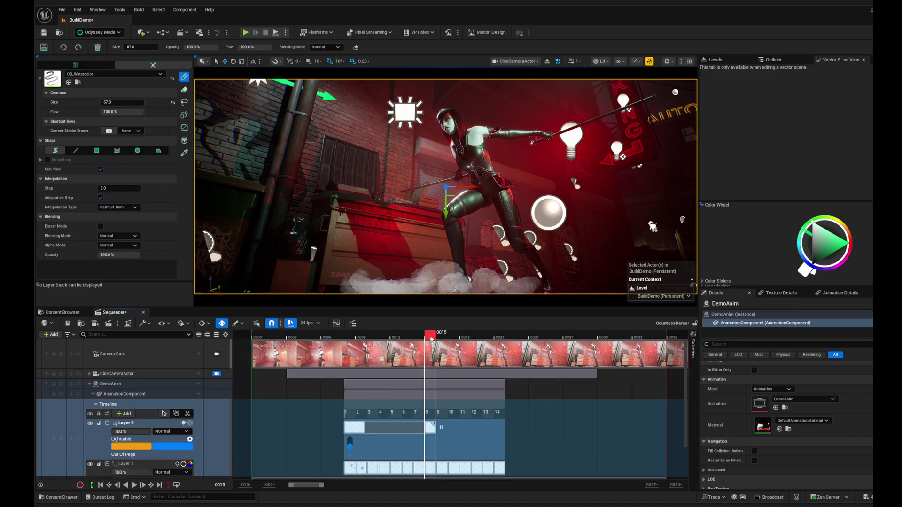
left_click_drag(433, 424, 503, 424)
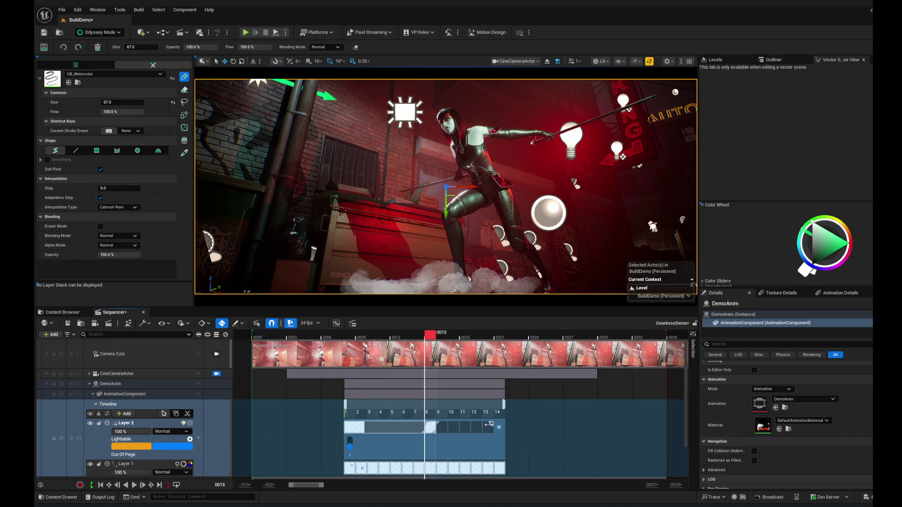
Step: Paint a wider, taller smoke cloud along the ground on frame 16 and check the light table on the neighbouring frames
left_click(436, 337)
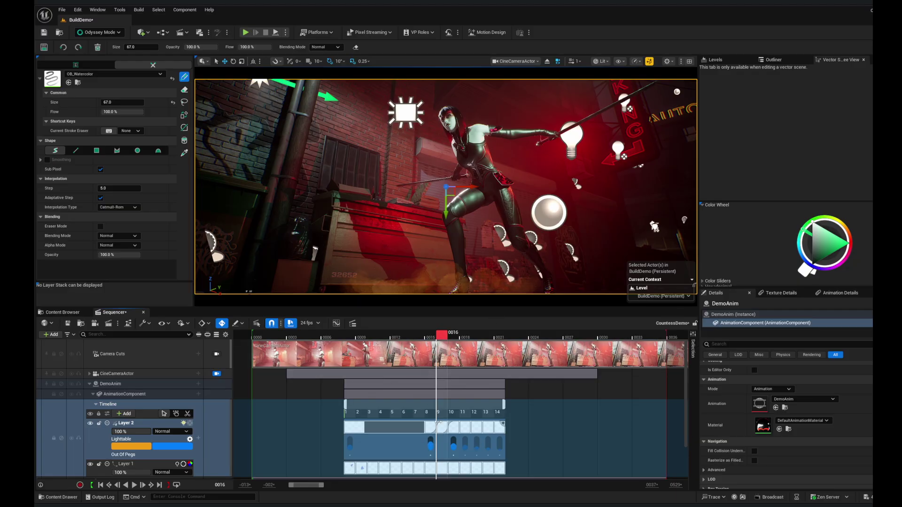
mouse_move(345, 289)
left_mouse_down()
mouse_move(322, 285)
mouse_move(432, 288)
mouse_move(430, 272)
mouse_move(448, 269)
mouse_move(454, 278)
mouse_move(524, 283)
mouse_move(498, 288)
mouse_move(576, 281)
left_mouse_up()
mouse_move(396, 278)
left_mouse_down()
mouse_move(351, 284)
mouse_move(527, 287)
left_mouse_up()
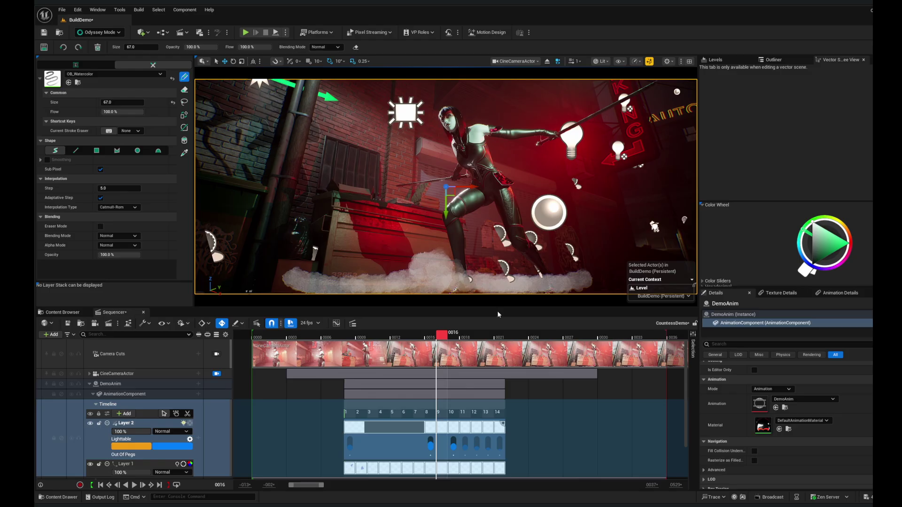
mouse_move(442, 337)
left_mouse_down()
mouse_move(408, 338)
mouse_move(429, 338)
mouse_move(415, 341)
left_mouse_up()
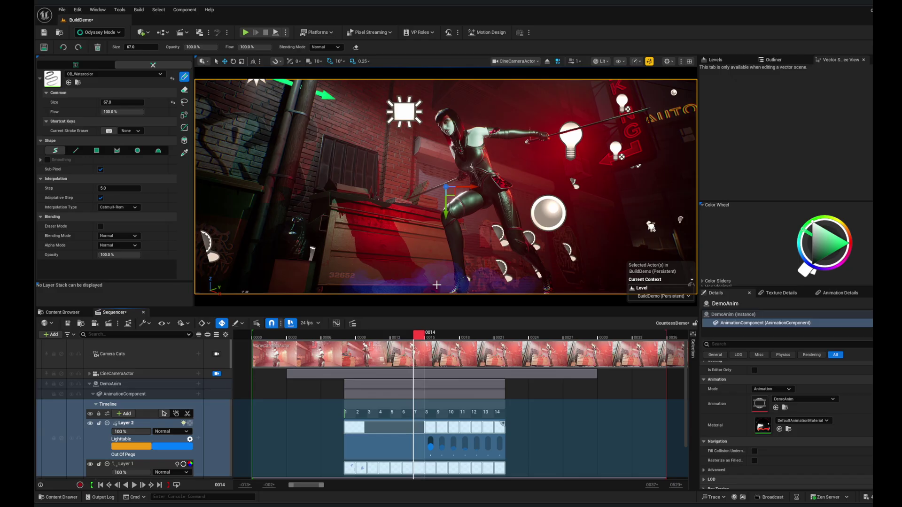
left_click_drag(421, 336, 455, 339)
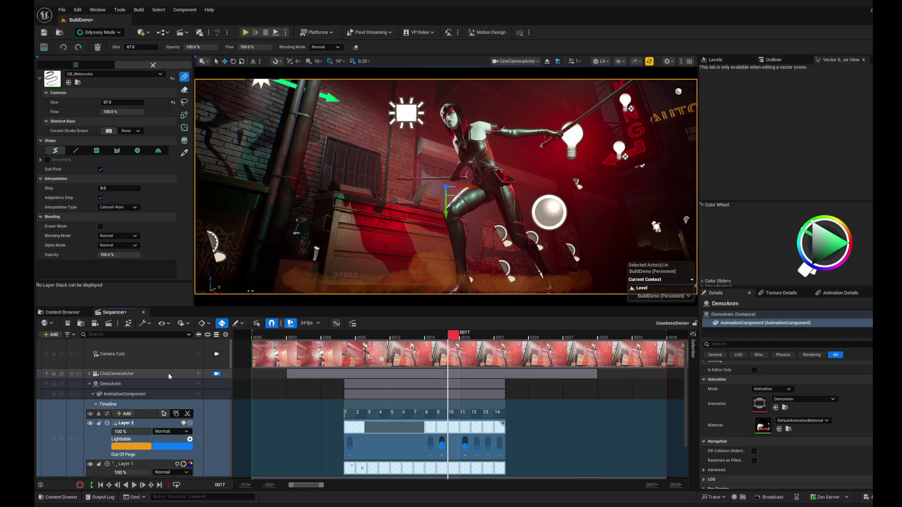
Step: Delete the raster Layer 2 and return to the sword trail on frame 9
right_click(135, 424)
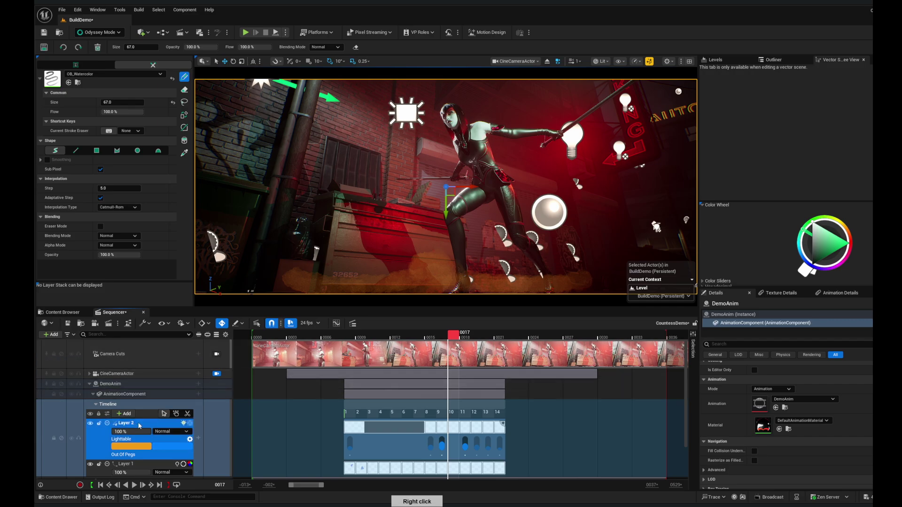
right_click(136, 425)
left_click(158, 402)
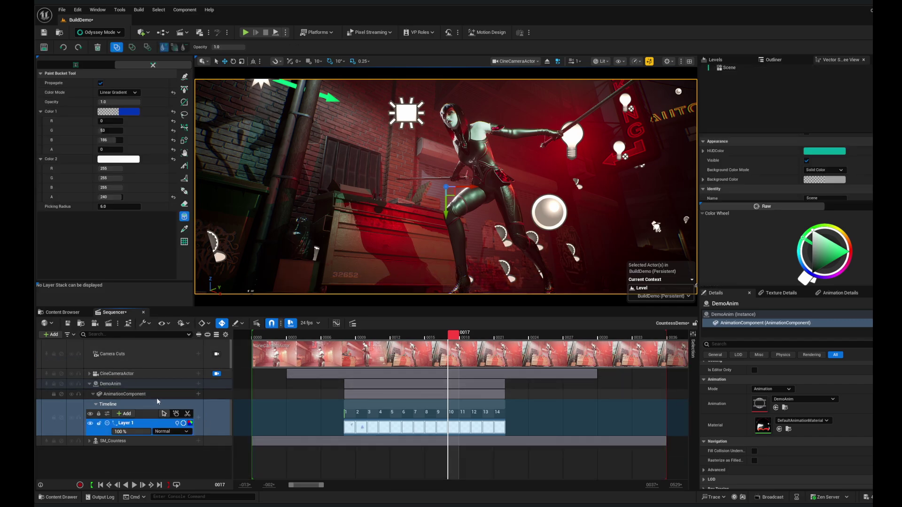
left_click_drag(453, 334, 361, 340)
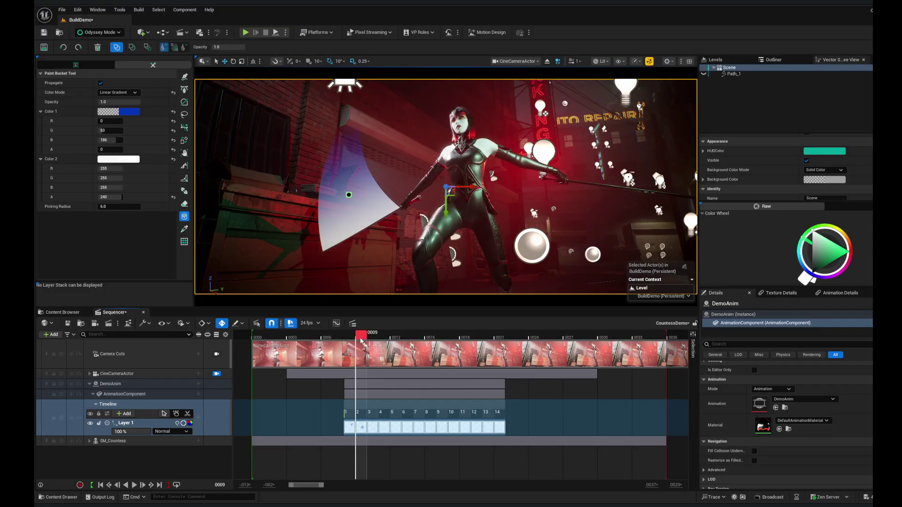